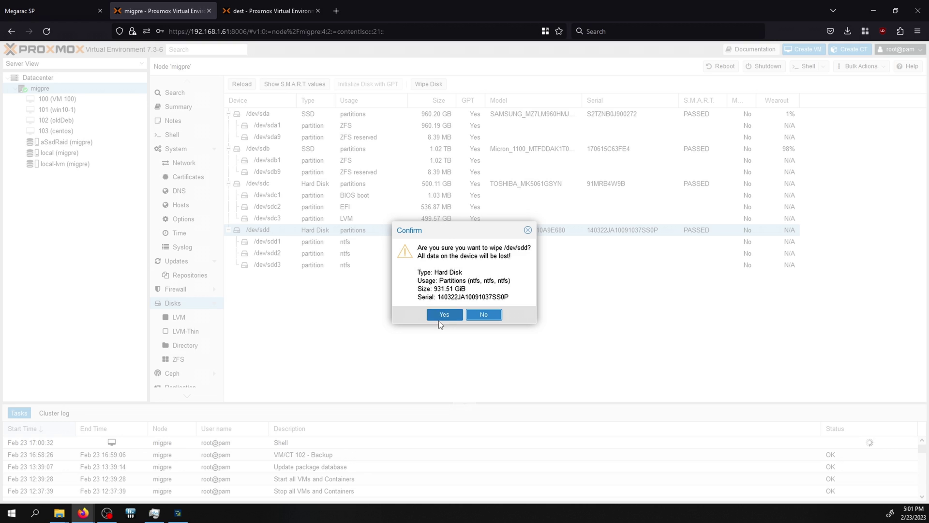
- Wipe /dev/sdd and start an ext4 directory storage on it named externalBackup
{"action": "left_click", "coordinate": [437, 315]}
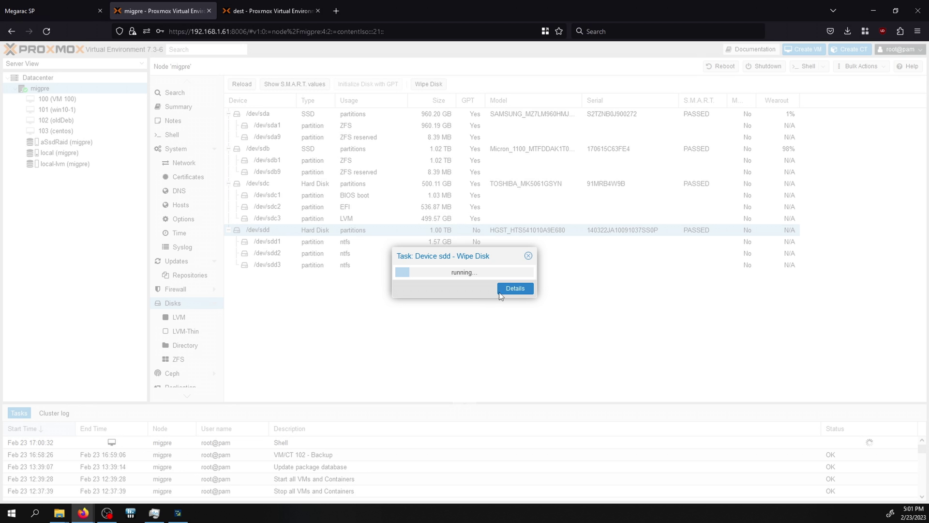
{"action": "left_click", "coordinate": [528, 256]}
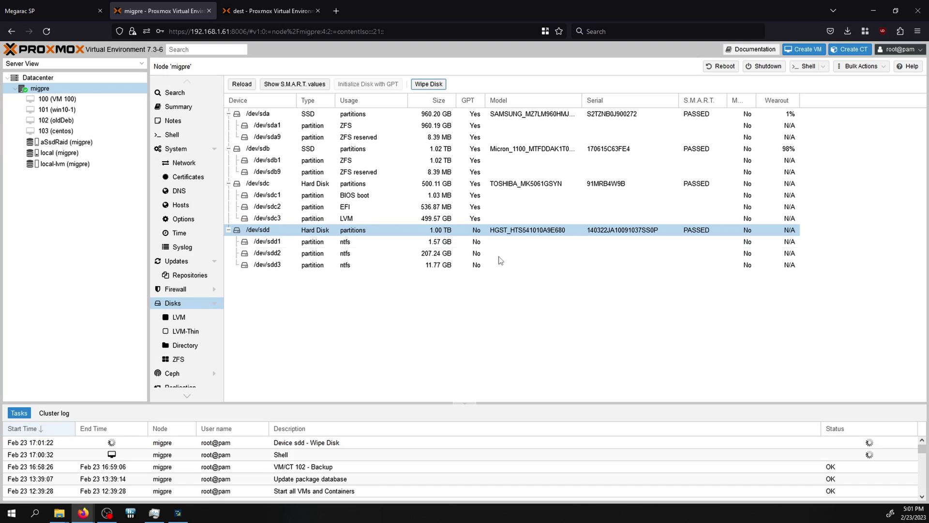
{"action": "left_click", "coordinate": [173, 346]}
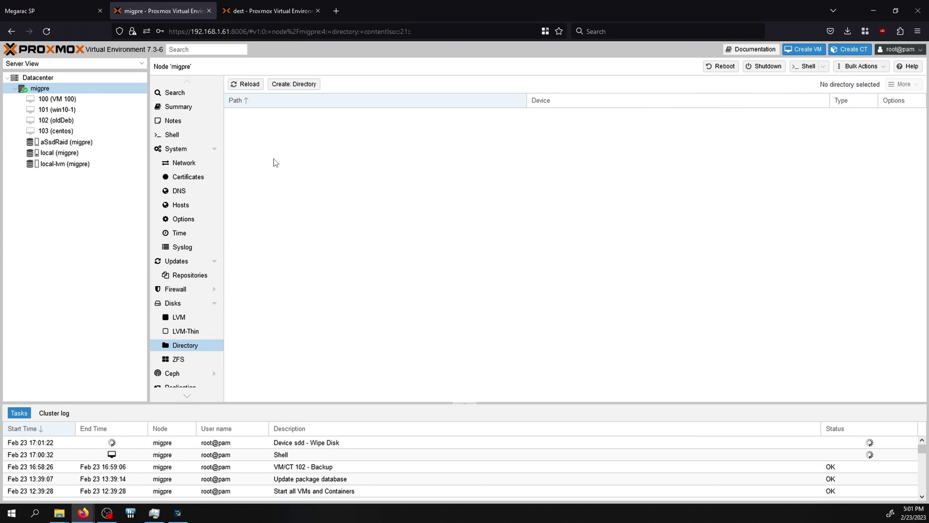
{"action": "left_click", "coordinate": [280, 86]}
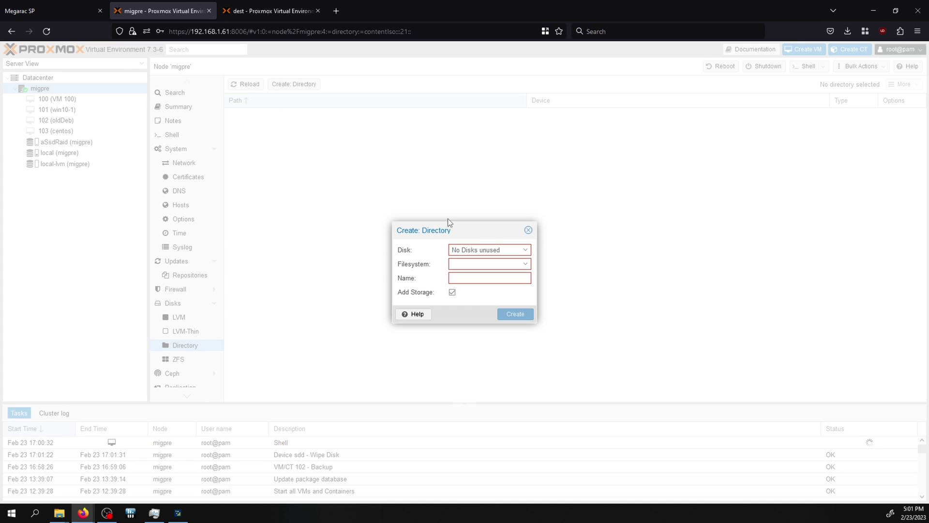
{"action": "left_click", "coordinate": [466, 250]}
{"action": "left_click", "coordinate": [471, 277]}
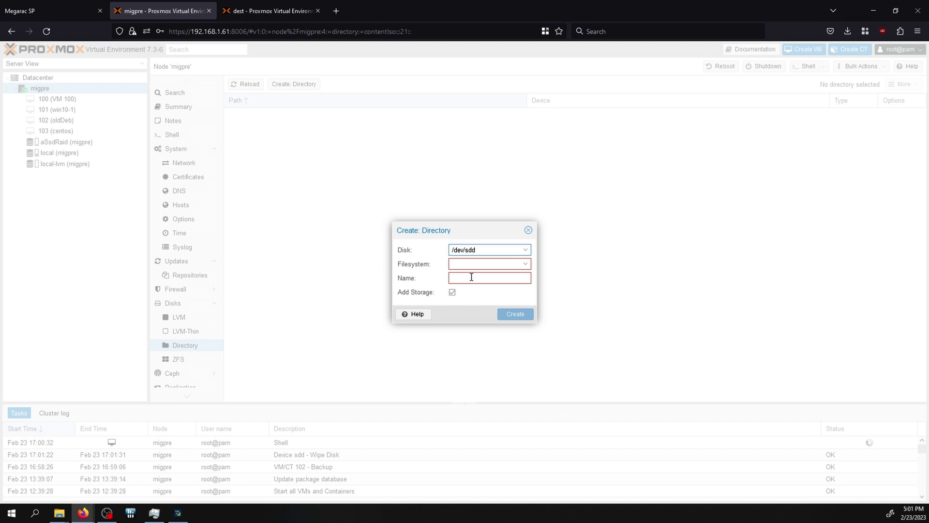
{"action": "left_click", "coordinate": [471, 266]}
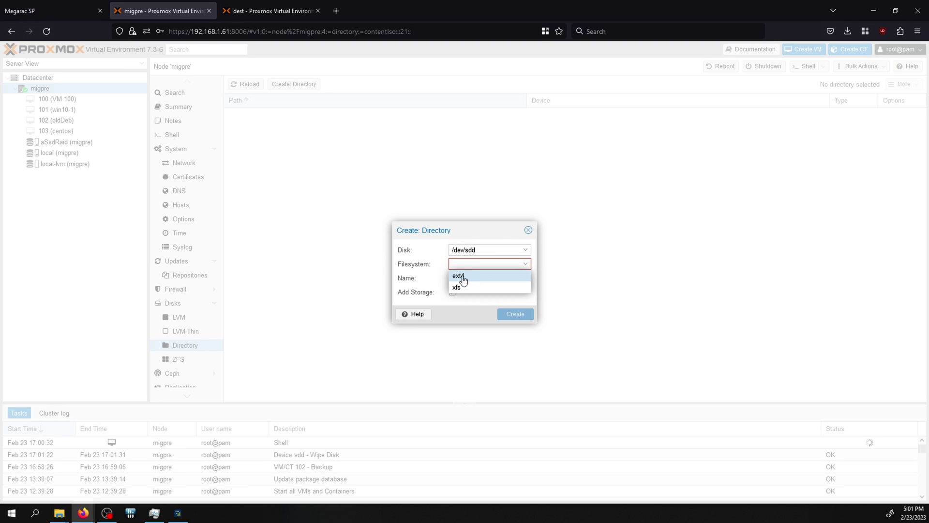
{"action": "left_click", "coordinate": [463, 276]}
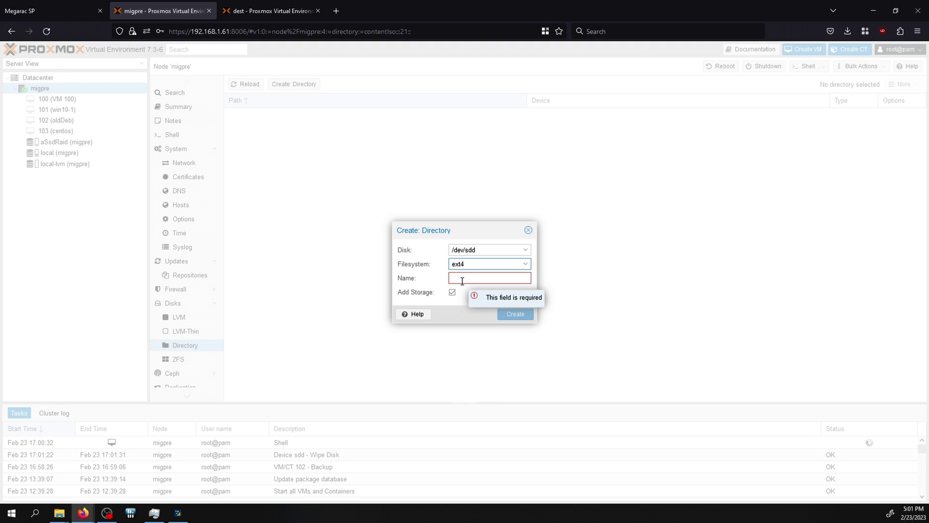
{"action": "left_click", "coordinate": [462, 281]}
{"action": "type", "text": "e"}
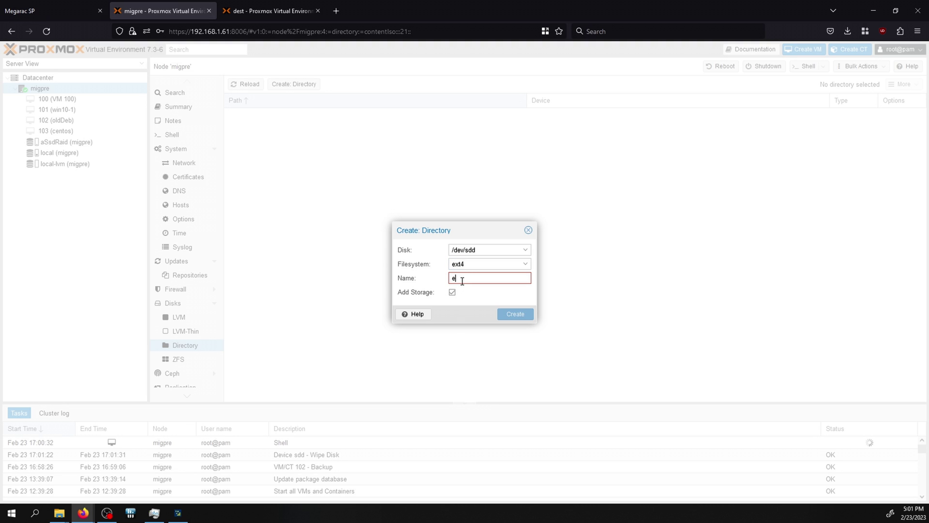
{"action": "type", "text": "xt"}
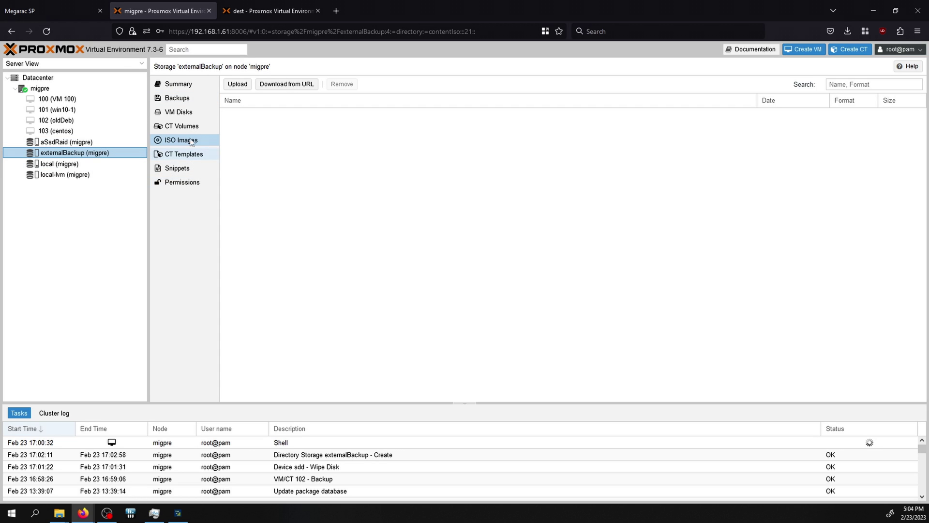
- Back up VM 102 (oldDeb) to the externalBackup storage
{"action": "left_click", "coordinate": [177, 99]}
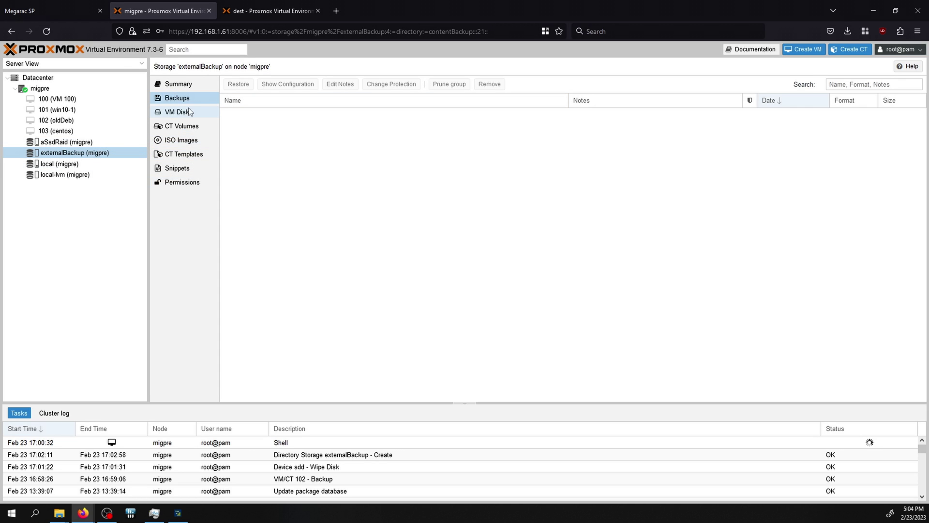
{"action": "left_click", "coordinate": [65, 122]}
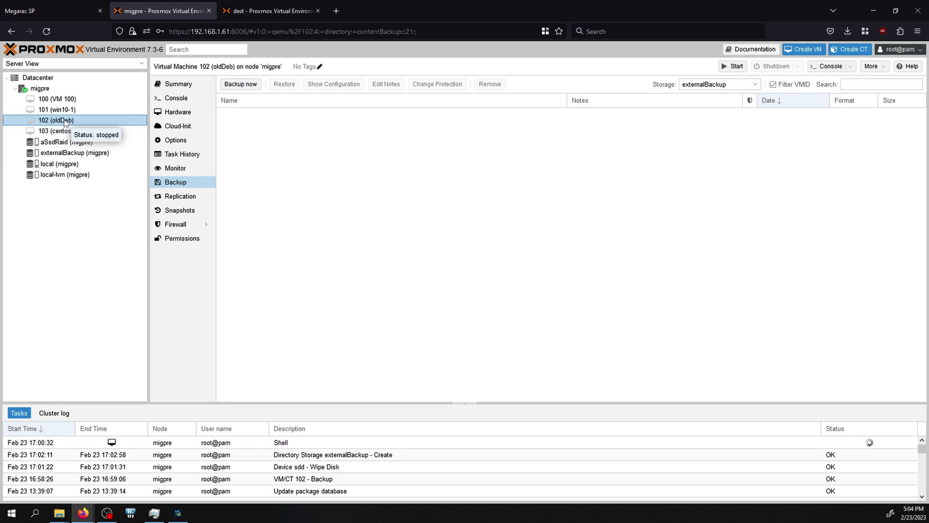
{"action": "left_click", "coordinate": [233, 85]}
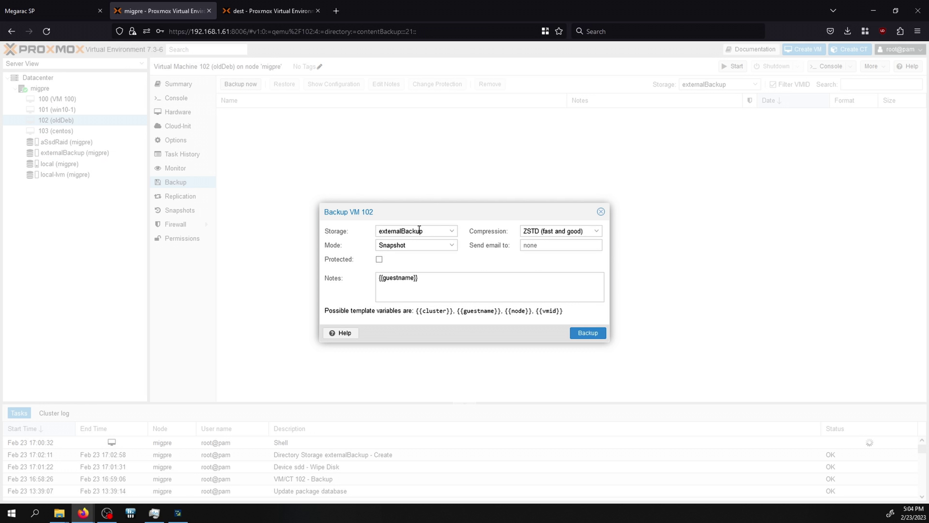
{"action": "left_click", "coordinate": [420, 230]}
{"action": "left_click", "coordinate": [423, 230]}
{"action": "left_click", "coordinate": [588, 334]}
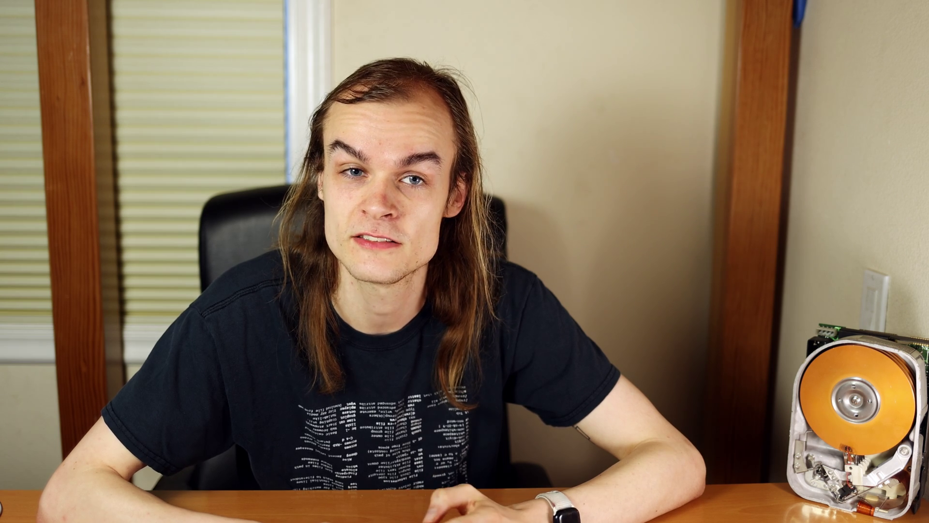
- Show node dest's disks, including the 1 TB ext4 disk /dev/sde
{"action": "left_click", "coordinate": [36, 88]}
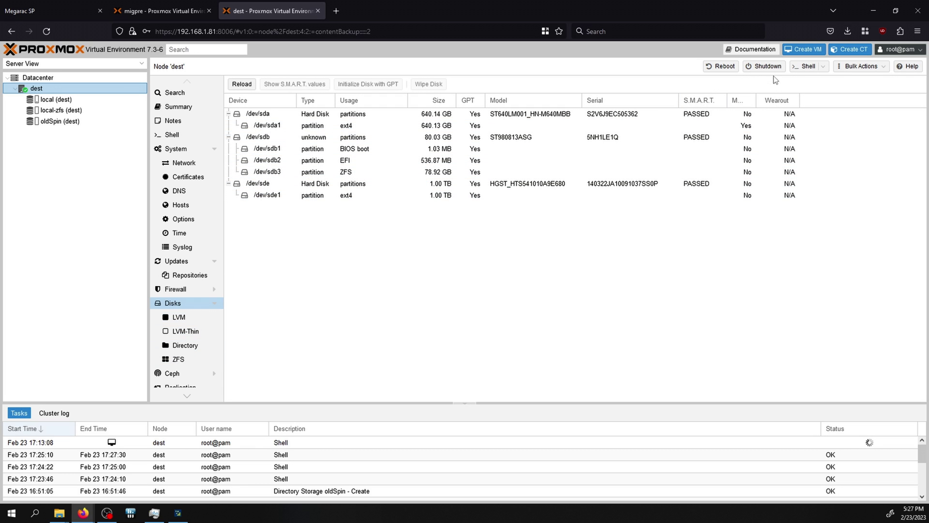
- In a dest root shell, create /mnt/ext and list block devices with lsblk
{"action": "left_click", "coordinate": [805, 67]}
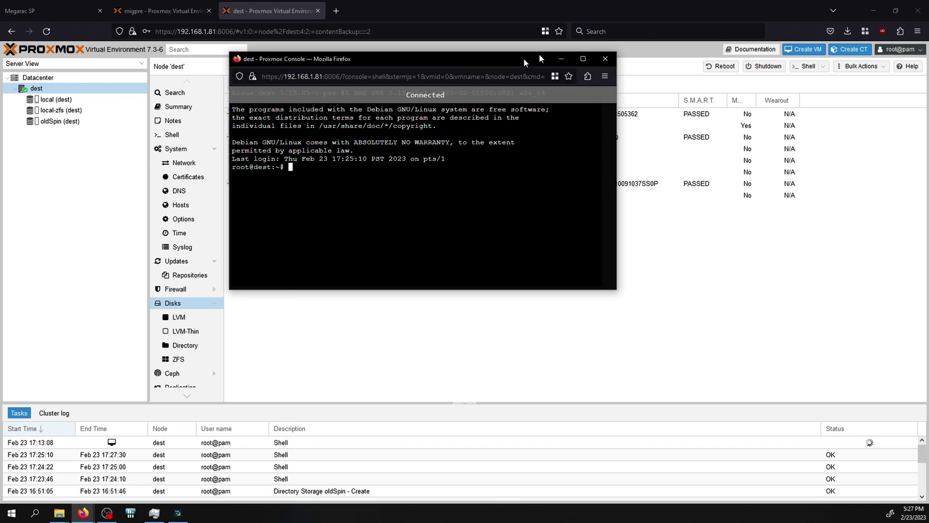
{"action": "left_click_drag", "start_coordinate": [525, 63], "coordinate": [564, 57]}
{"action": "type", "text": "mkdir /mnt/ext"}
{"action": "key", "text": "Return"}
{"action": "type", "text": "lsblk"}
{"action": "key", "text": "Return"}
- Mount /dev/sde1 at /mnt/ext and close the shell console
{"action": "left_click_drag", "start_coordinate": [533, 51], "coordinate": [677, 52]}
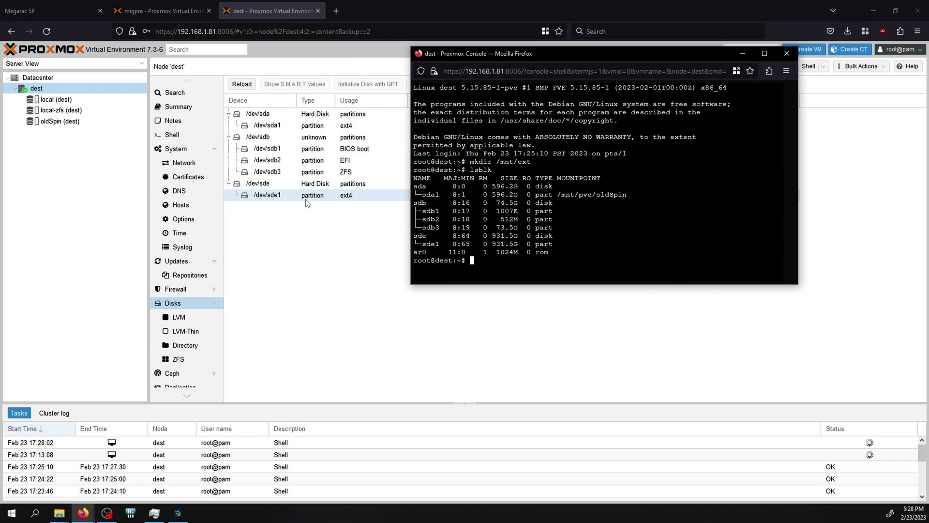
{"action": "type", "text": "mount /dev/sde1 /mnt/ext/"}
{"action": "key", "text": "Return"}
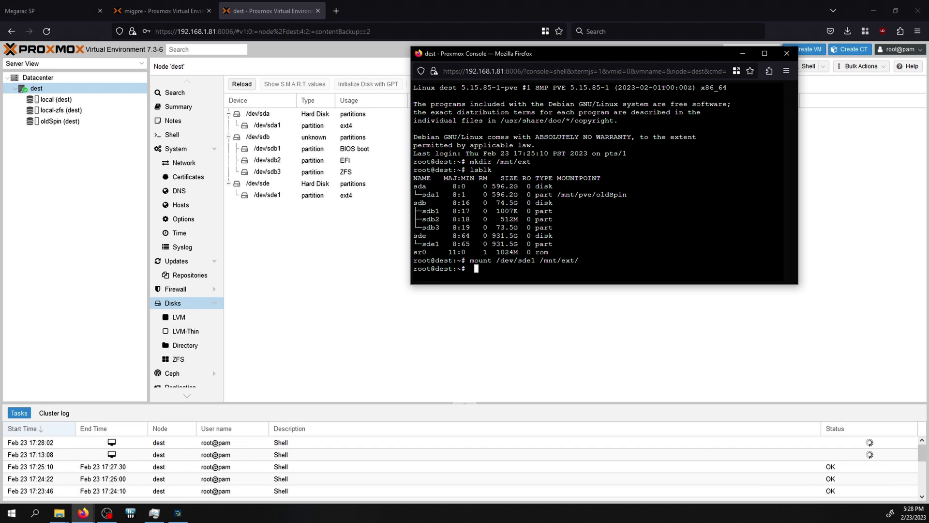
{"action": "left_click", "coordinate": [794, 53]}
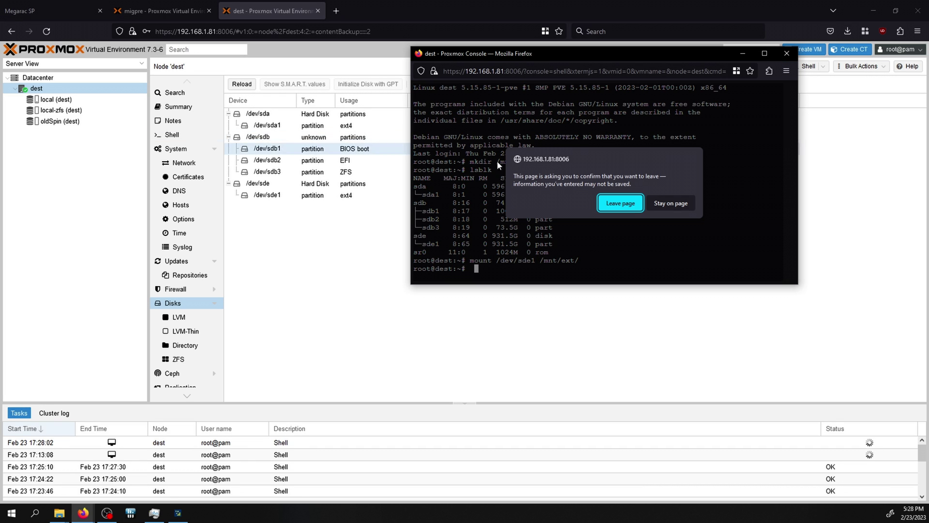
{"action": "left_click", "coordinate": [620, 204]}
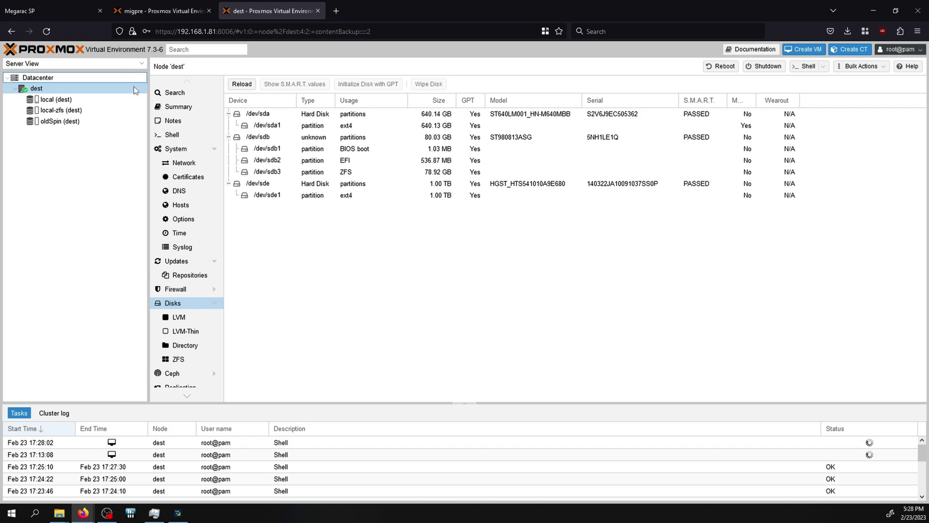
- Add directory storage 'ext' at /mnt/ext for disk images and VZDump backups
{"action": "left_click", "coordinate": [122, 77]}
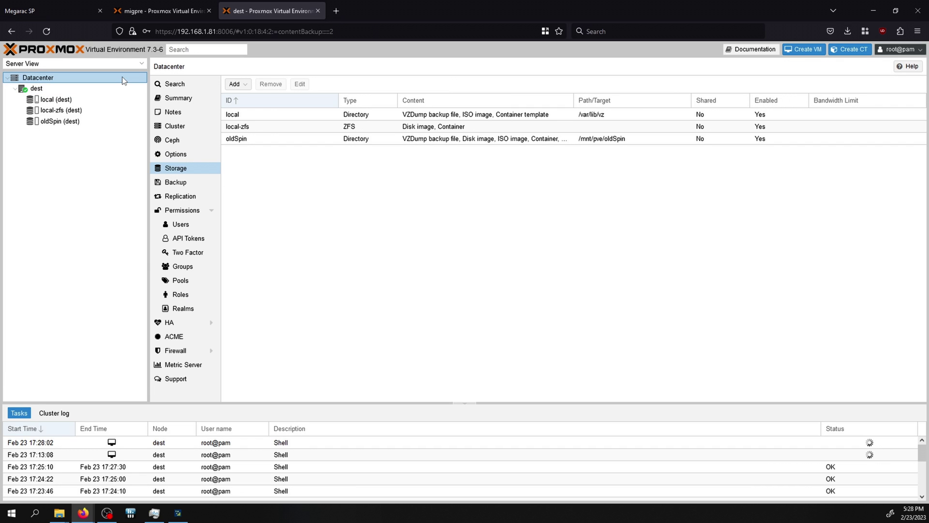
{"action": "left_click", "coordinate": [235, 85]}
{"action": "left_click", "coordinate": [247, 96]}
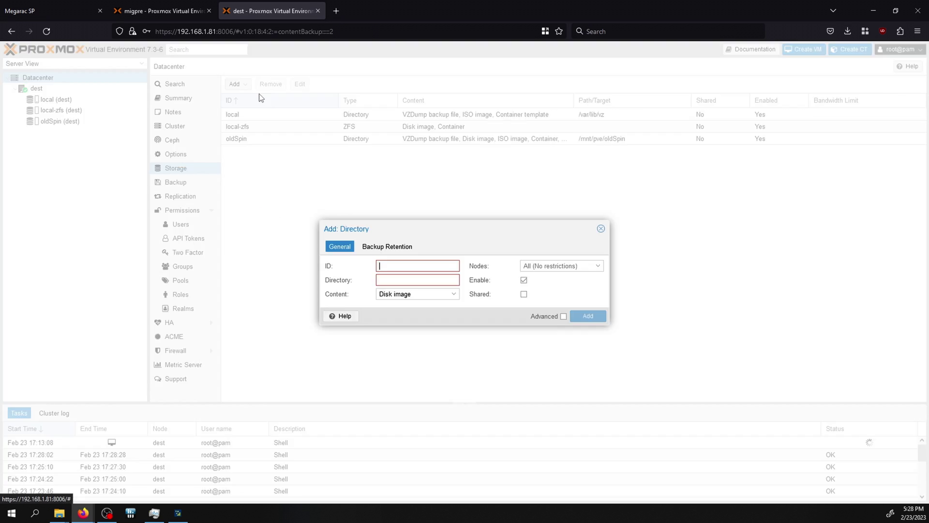
{"action": "type", "text": "ext"}
{"action": "key", "text": "Tab"}
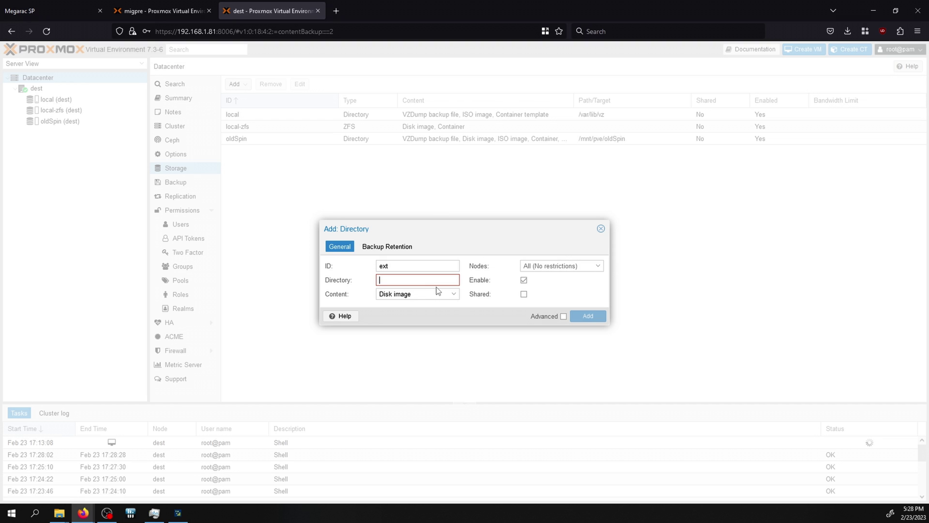
{"action": "type", "text": "/mnt/ext"}
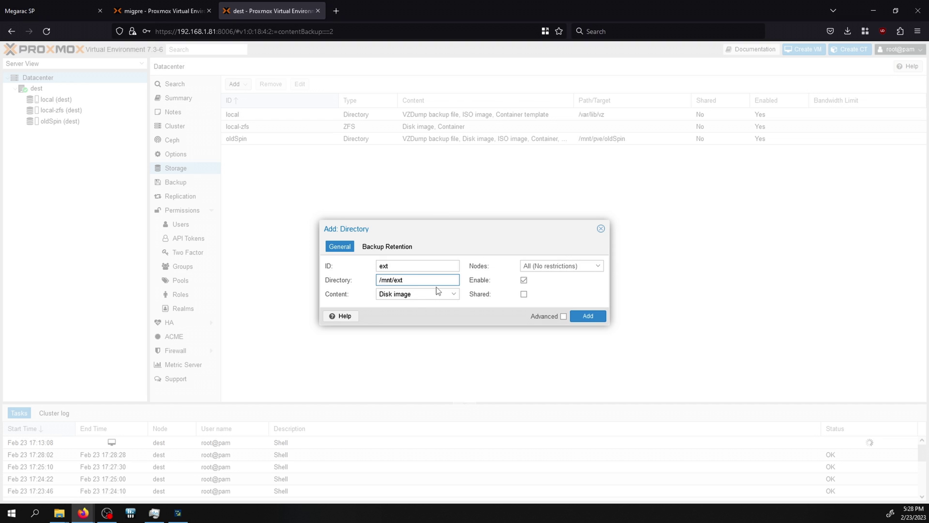
{"action": "left_click", "coordinate": [414, 296]}
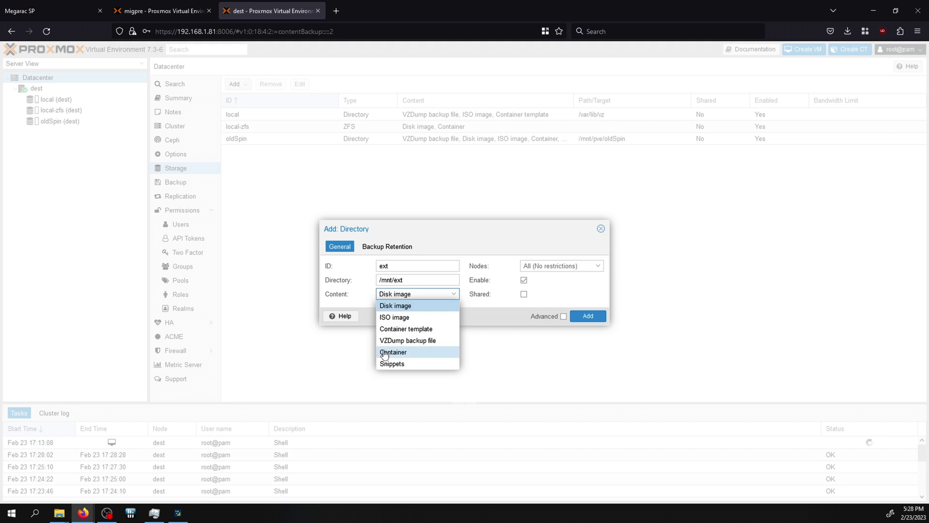
{"action": "left_click", "coordinate": [397, 341]}
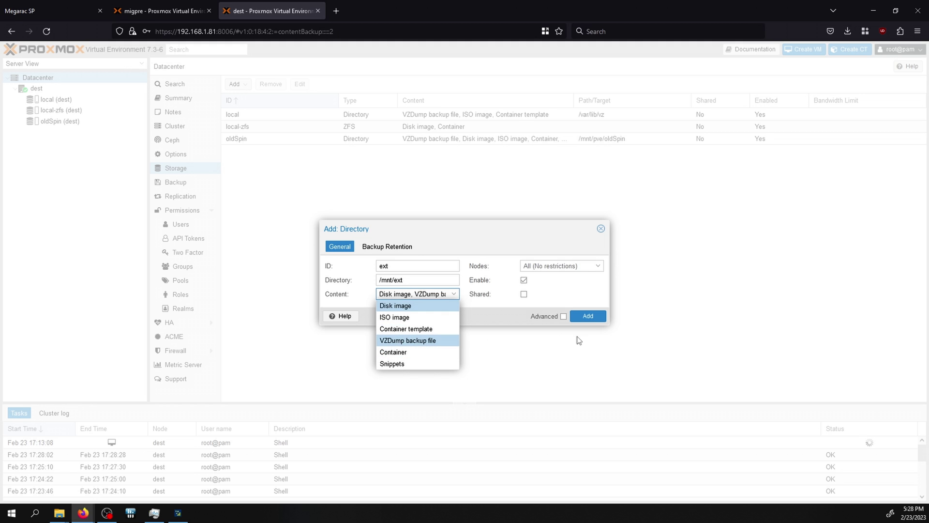
{"action": "left_click", "coordinate": [590, 318]}
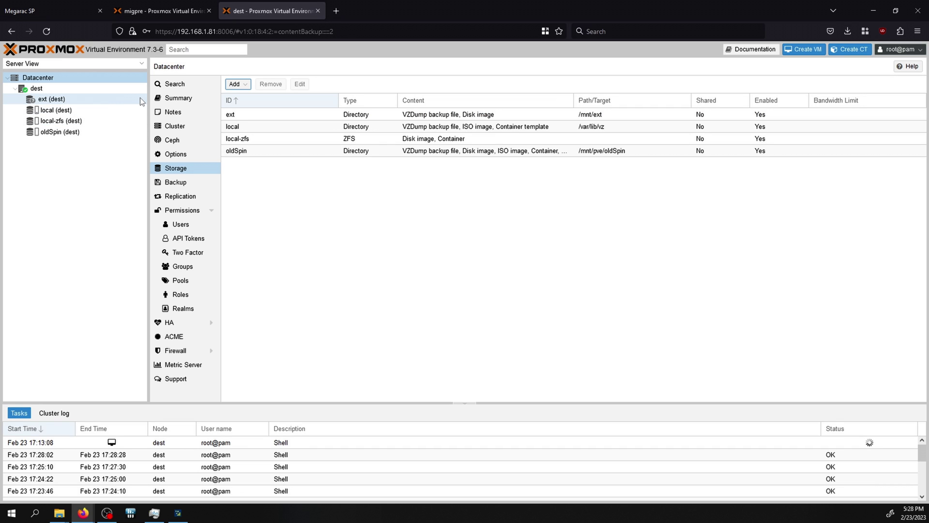
{"action": "left_click", "coordinate": [106, 103]}
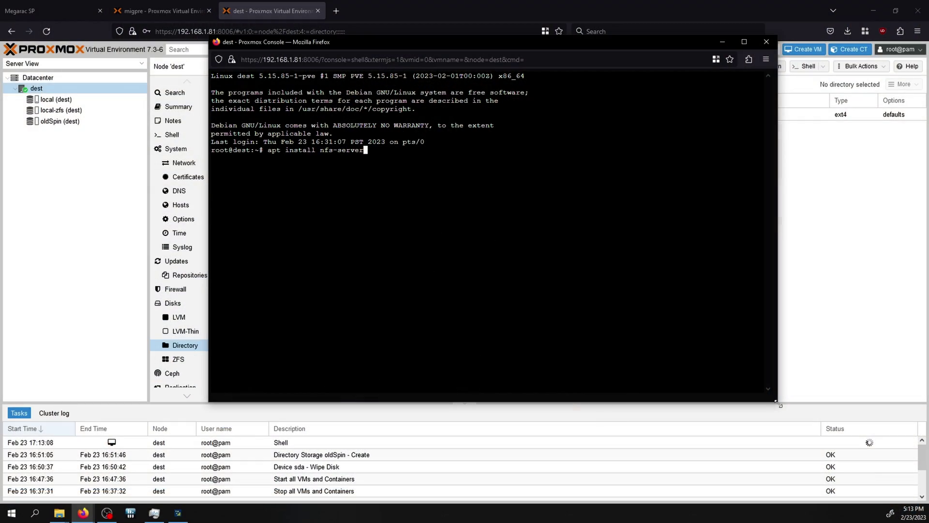
- Install the NFS server package on dest with apt install nfs-server
{"action": "key", "text": "Return"}
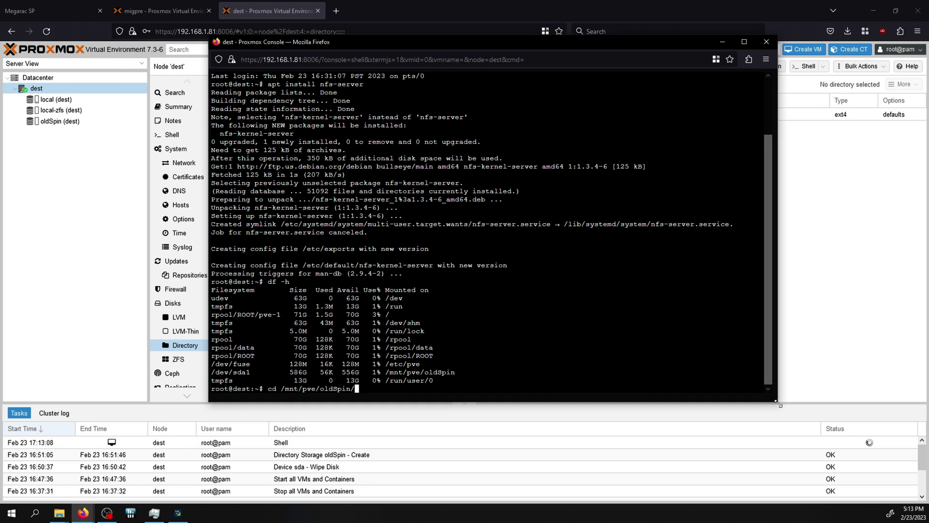
- Create an nfs folder inside /mnt/pve/oldSpin on dest
{"action": "key", "text": "Return"}
{"action": "type", "text": "ls"}
{"action": "key", "text": "Return"}
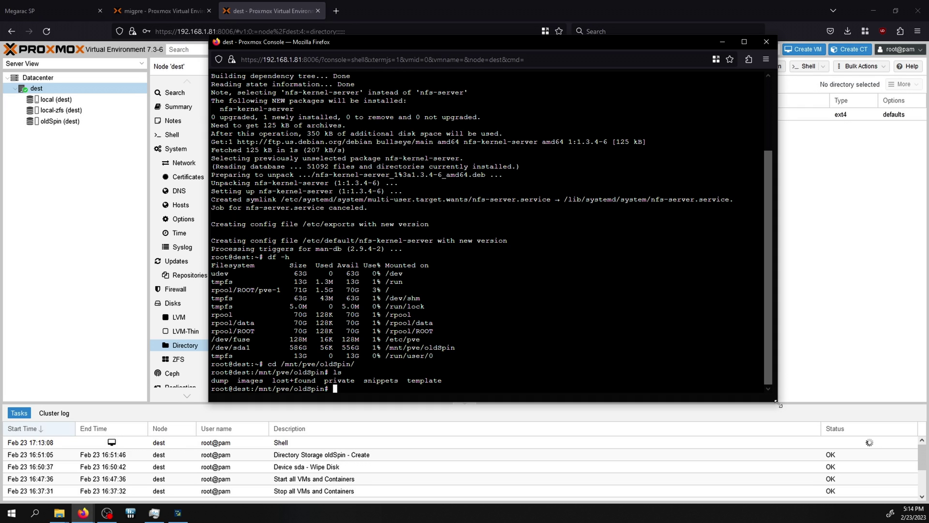
{"action": "type", "text": "mkdir nfs"}
{"action": "key", "text": "Return"}
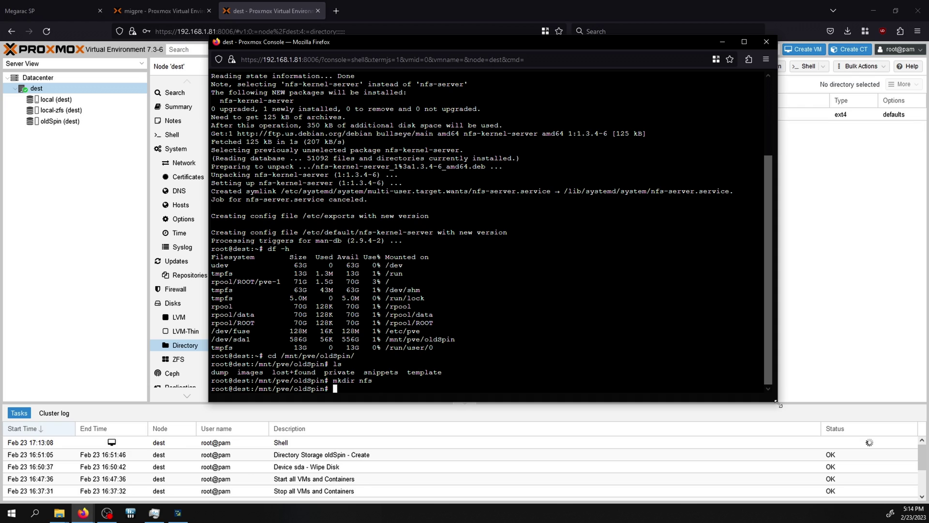
- Export /mnt/pve/oldSpin/nfs with rw,async in /etc/exports and save it
{"action": "type", "text": "nano /etc/ex"}
{"action": "key", "text": "Tab"}
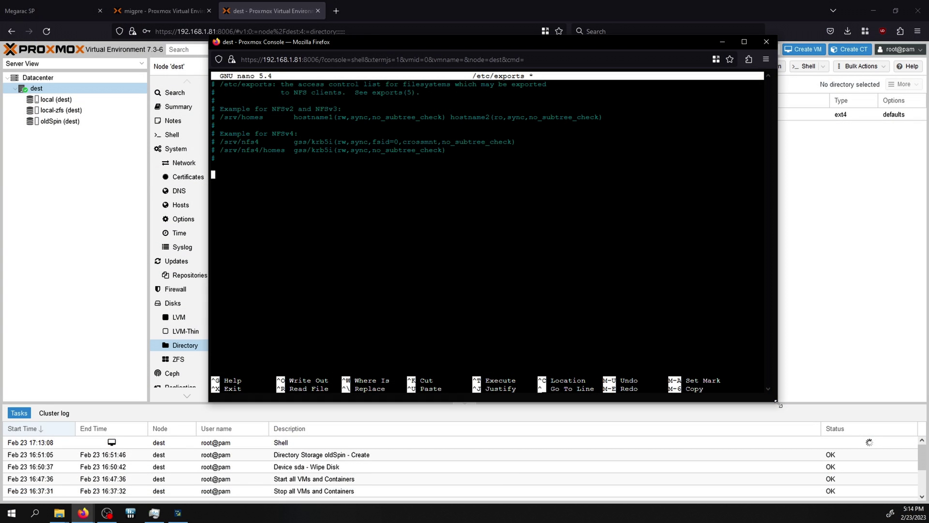
{"action": "type", "text": "mnt/pve/oldSpin/nfs *("}
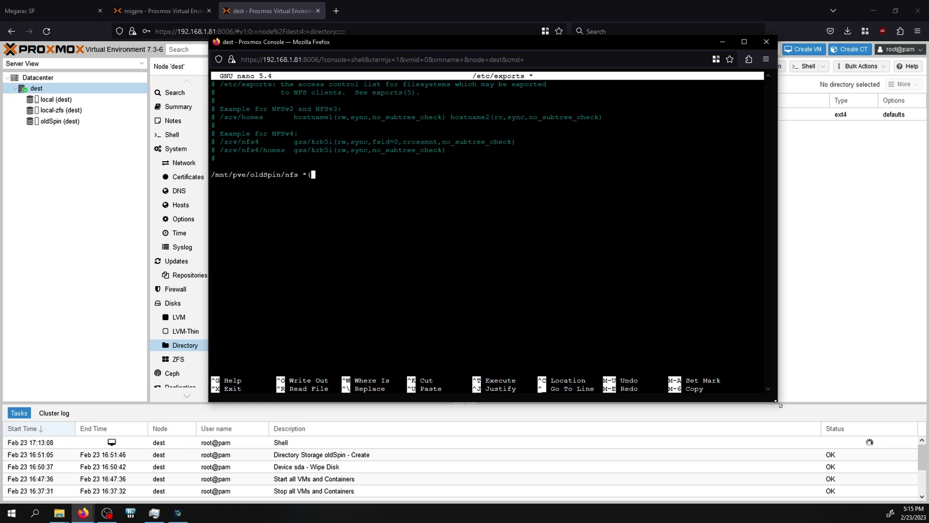
{"action": "type", "text": "rw,async"}
{"action": "key", "text": "ctrl+x"}
{"action": "key", "text": "y"}
{"action": "key", "text": "Return"}
- Restart nfs-server and dismiss the unfinished NFS storage form on migpre
{"action": "type", "text": "systemctl restart nfs-"}
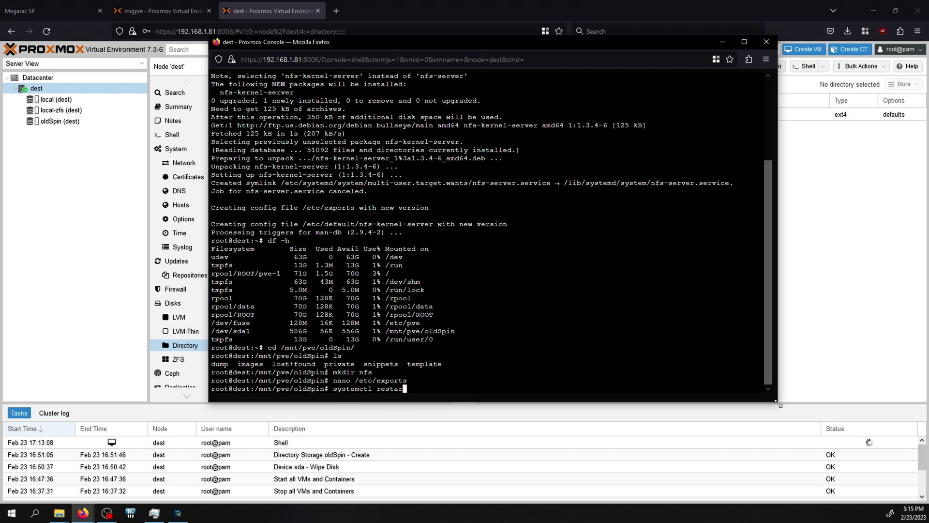
{"action": "type", "text": "ver"}
{"action": "key", "text": "Return"}
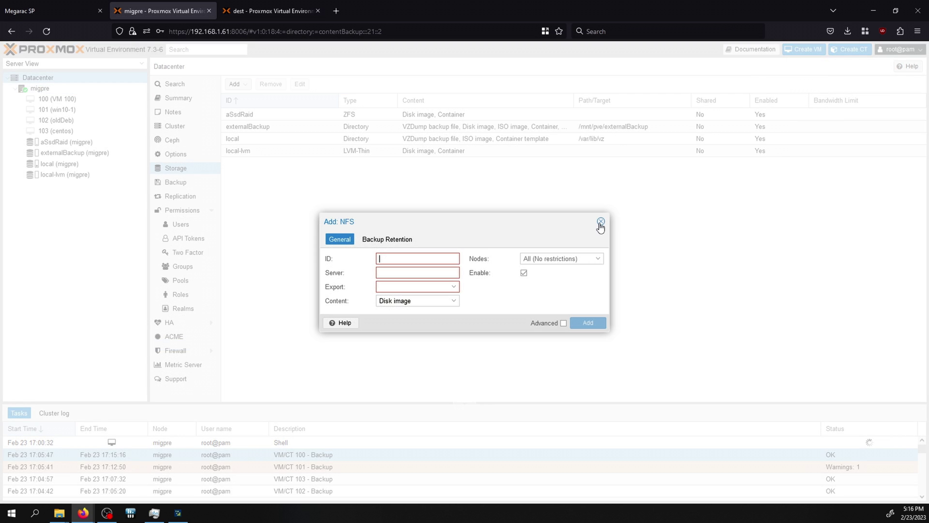
{"action": "left_click", "coordinate": [600, 225]}
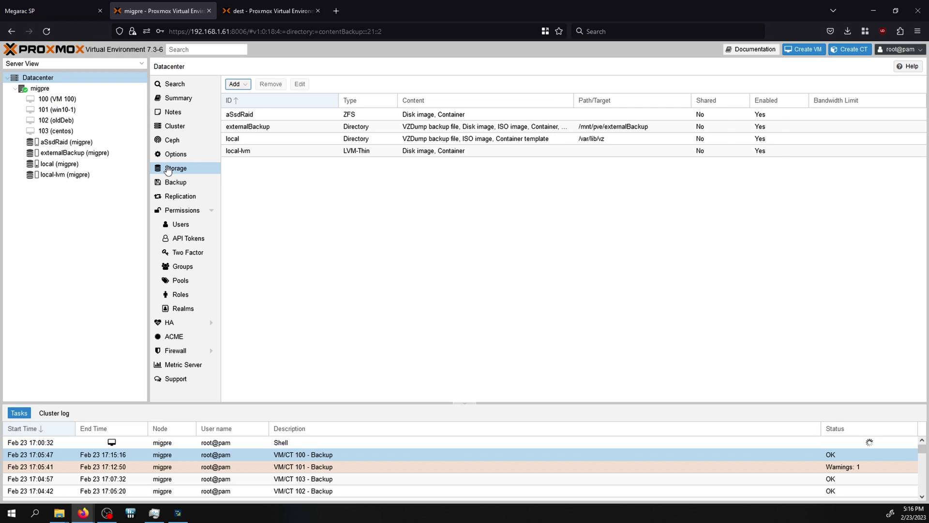
- Add NFS storage nfsBackup from 192.168.1.81, export /mnt/pve/oldSpin/nfs, for VZDump backups only
{"action": "left_click", "coordinate": [237, 85]}
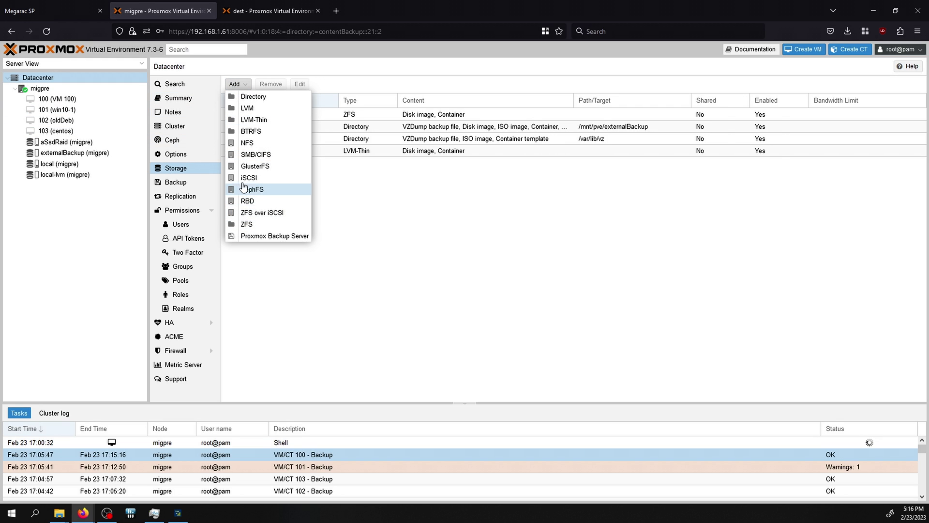
{"action": "left_click", "coordinate": [247, 143]}
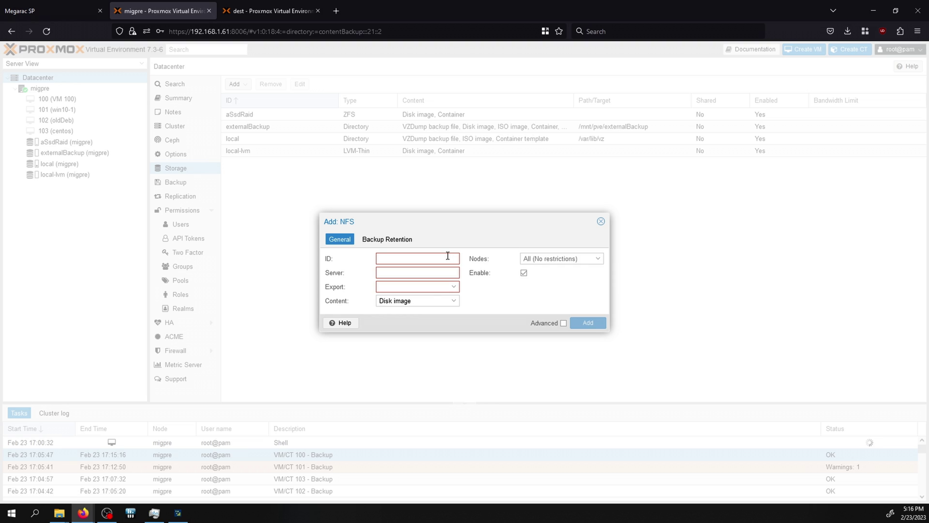
{"action": "type", "text": "nfsBackup"}
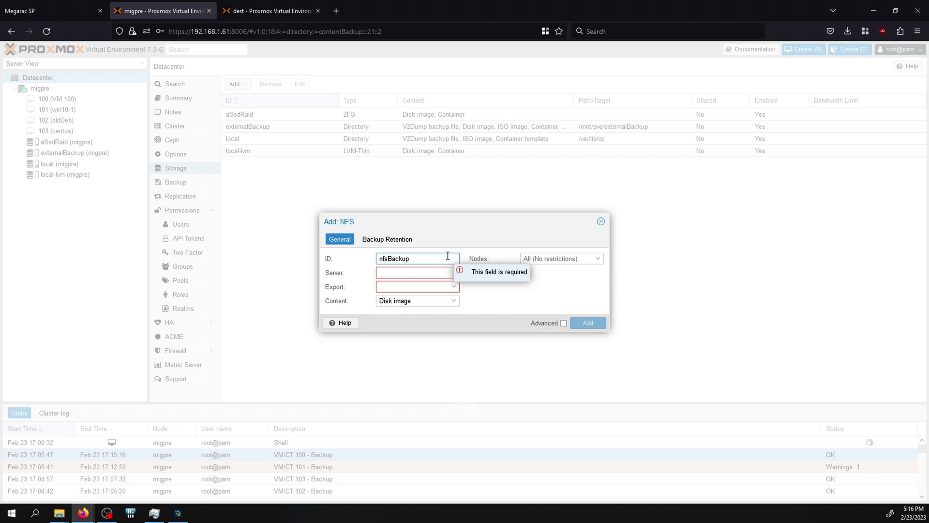
{"action": "key", "text": "Tab"}
{"action": "type", "text": "192.168.1."}
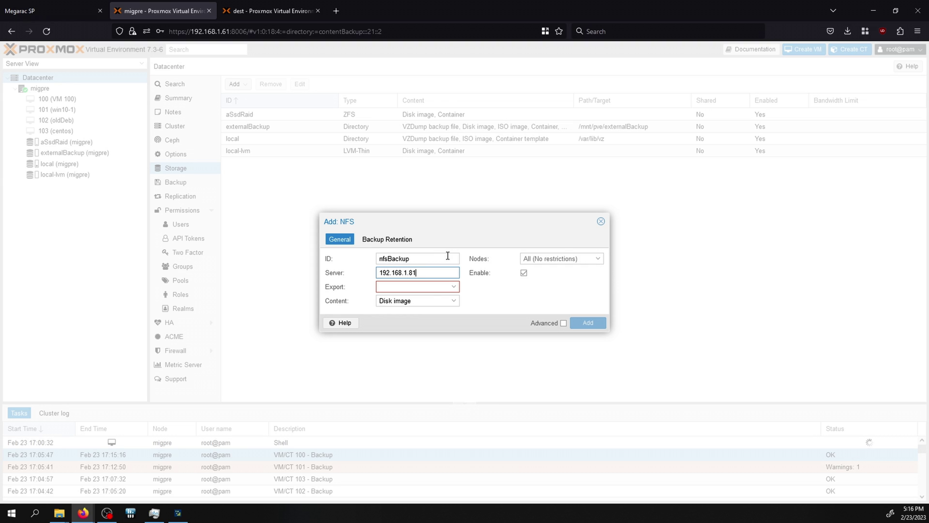
{"action": "left_click", "coordinate": [448, 285]}
{"action": "left_click", "coordinate": [396, 299]}
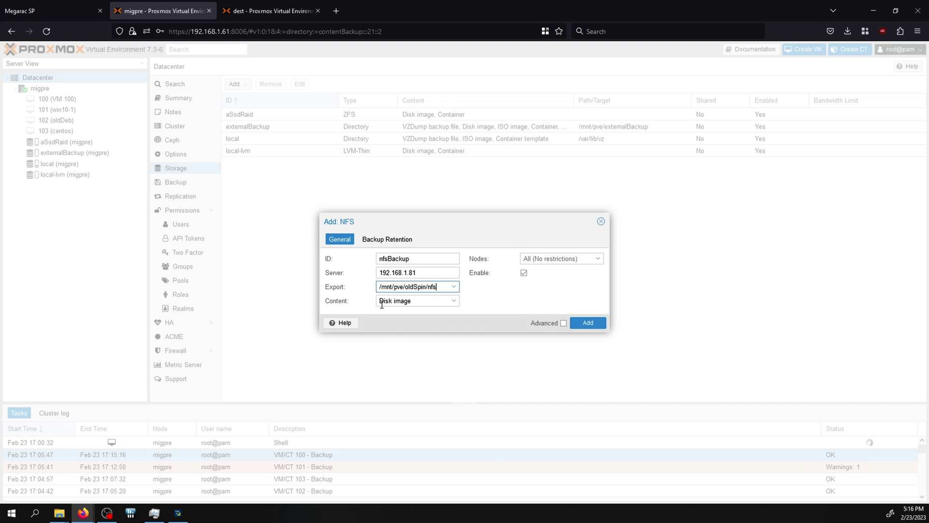
{"action": "left_click", "coordinate": [411, 301]}
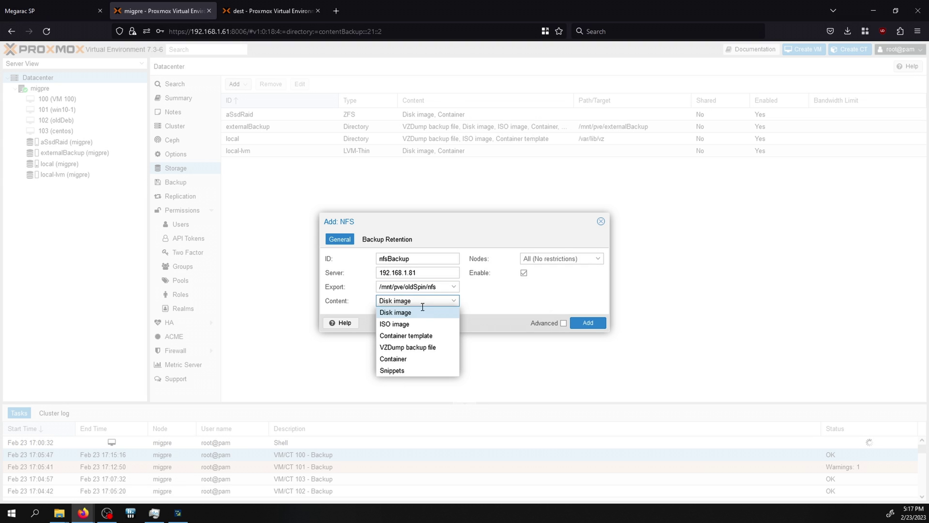
{"action": "left_click", "coordinate": [404, 347]}
{"action": "left_click", "coordinate": [396, 313]}
{"action": "left_click", "coordinate": [588, 322]}
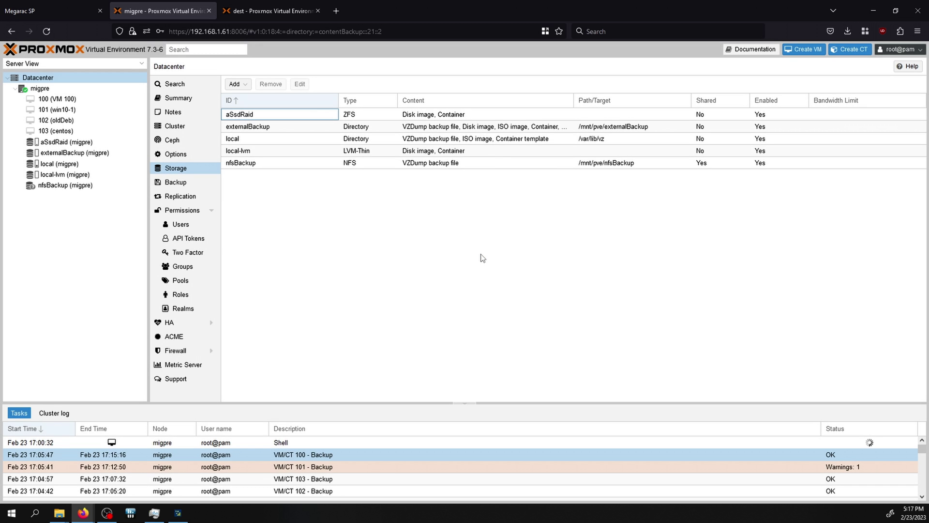
- Highlight each part of the chmod -R 777 nfs/ command in the dest shell
{"action": "key", "text": "alt+Tab"}
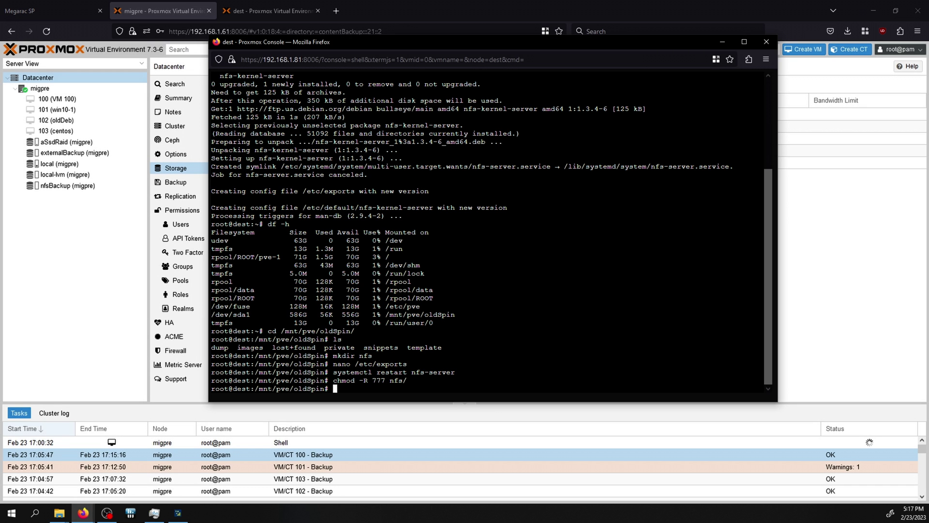
{"action": "left_click_drag", "start_coordinate": [335, 380], "coordinate": [354, 380]}
{"action": "left_click_drag", "start_coordinate": [360, 381], "coordinate": [364, 380]}
{"action": "left_click_drag", "start_coordinate": [377, 380], "coordinate": [382, 381]}
{"action": "left_click_drag", "start_coordinate": [390, 380], "coordinate": [406, 380]}
{"action": "left_click", "coordinate": [407, 380]}
- Back up VM 101 (win10-1) to the nfsBackup storage
{"action": "left_click", "coordinate": [817, 333]}
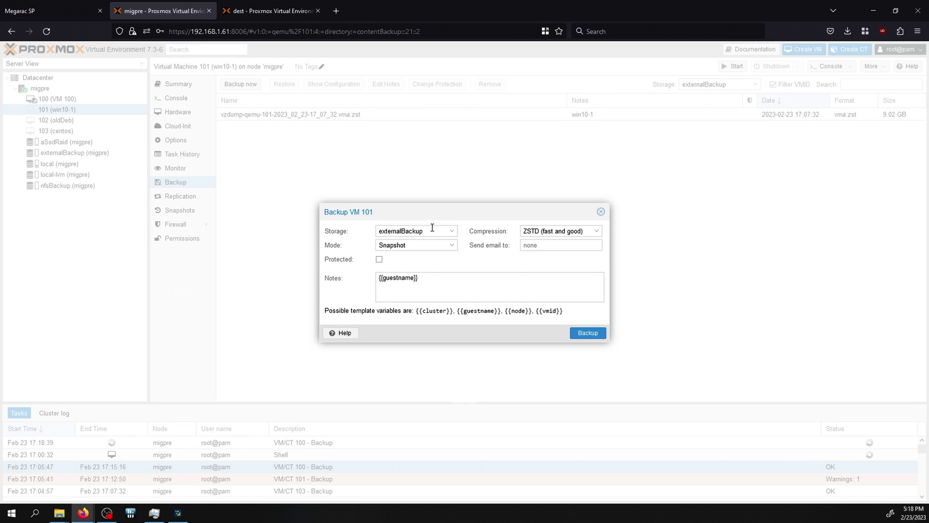
{"action": "left_click", "coordinate": [435, 229]}
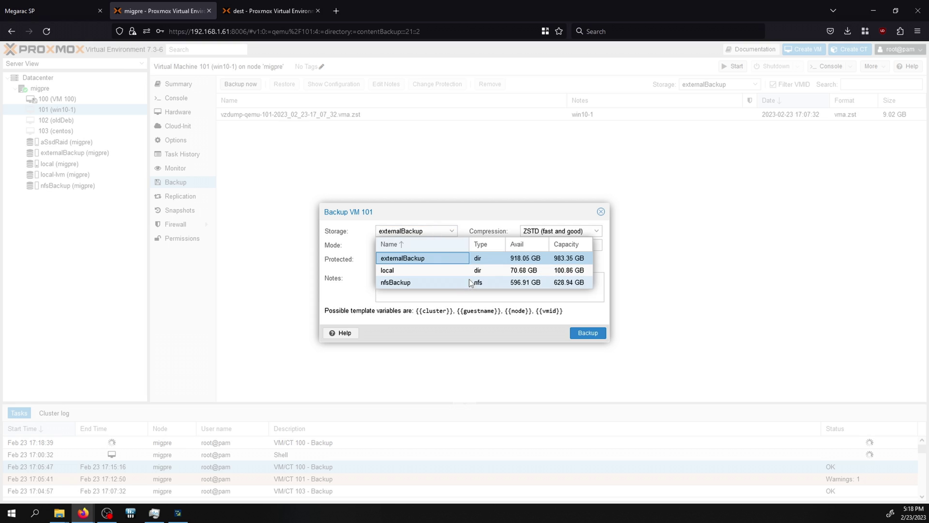
{"action": "left_click", "coordinate": [411, 282]}
{"action": "left_click", "coordinate": [584, 331]}
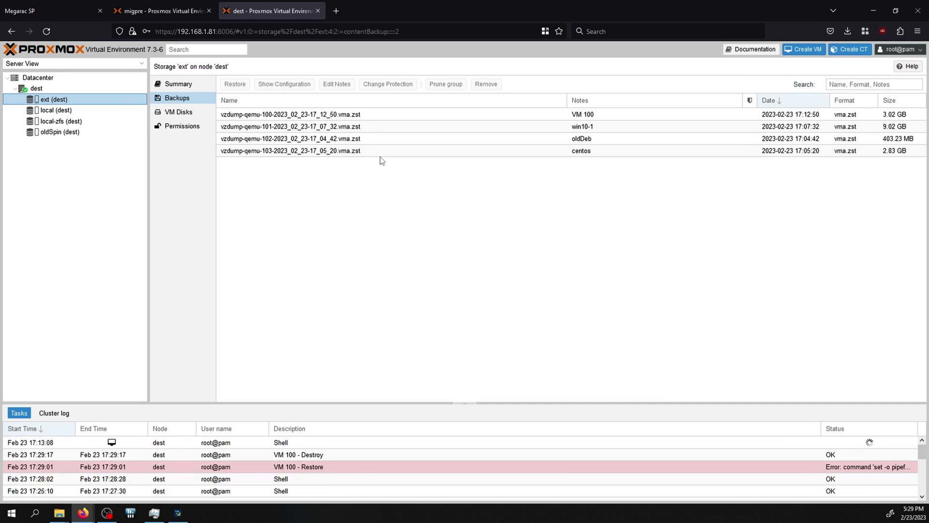
- Restore VM 100 from the vzdump-qemu-100 backup in ext onto oldSpin storage
{"action": "left_click", "coordinate": [327, 118]}
{"action": "left_click", "coordinate": [236, 85]}
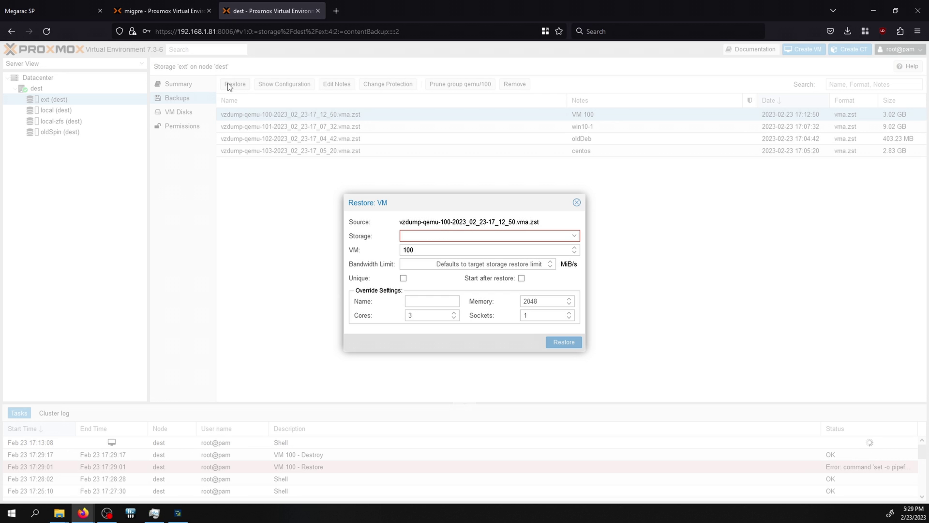
{"action": "left_click", "coordinate": [440, 236]}
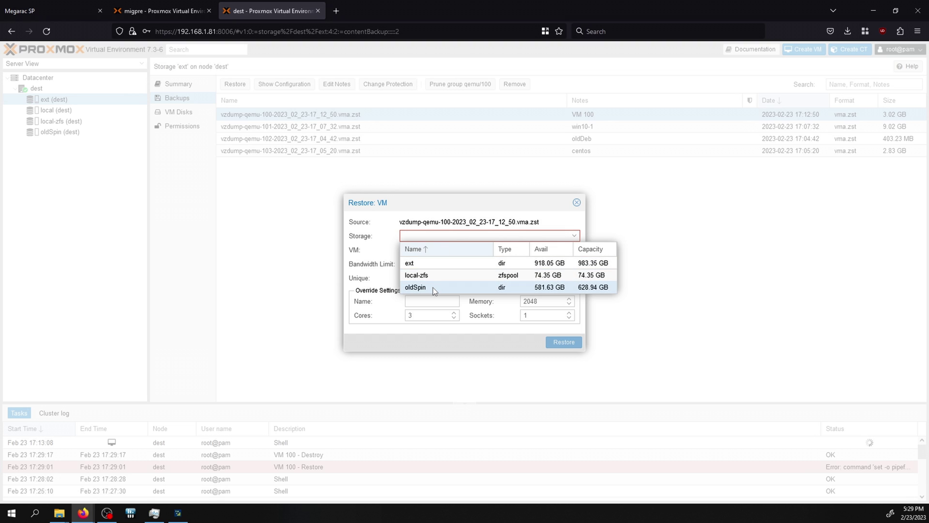
{"action": "left_click", "coordinate": [413, 289]}
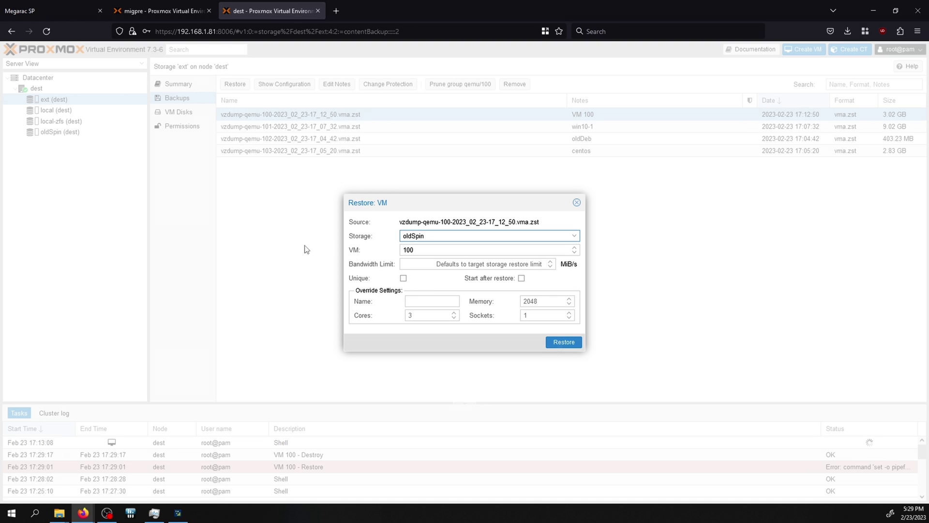
{"action": "left_click", "coordinate": [559, 344]}
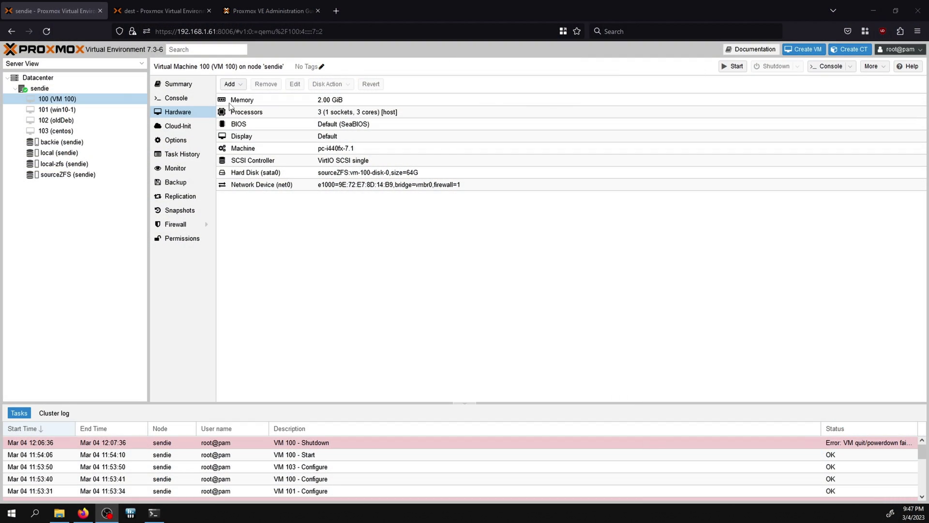
- On sendie, create a new one-node cluster named 'migration' from Datacenter > Cluster
{"action": "left_click", "coordinate": [152, 13]}
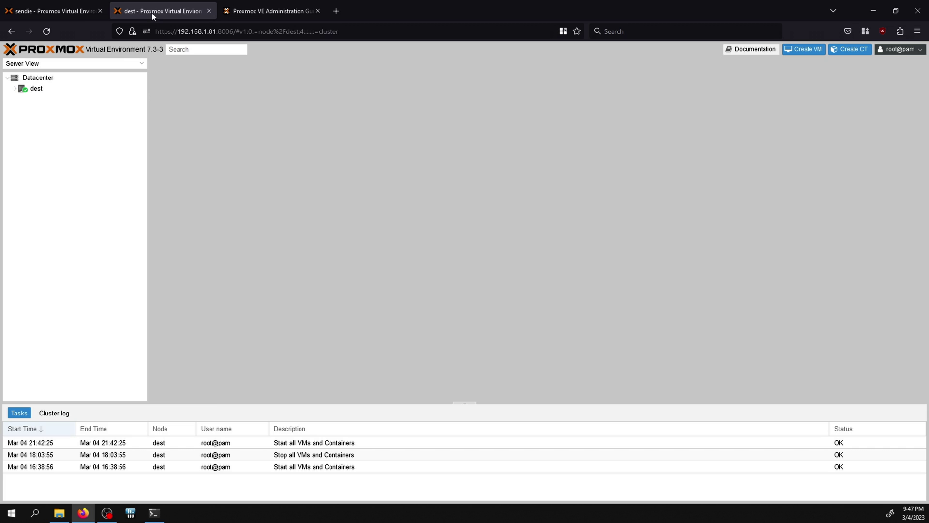
{"action": "left_click", "coordinate": [49, 14]}
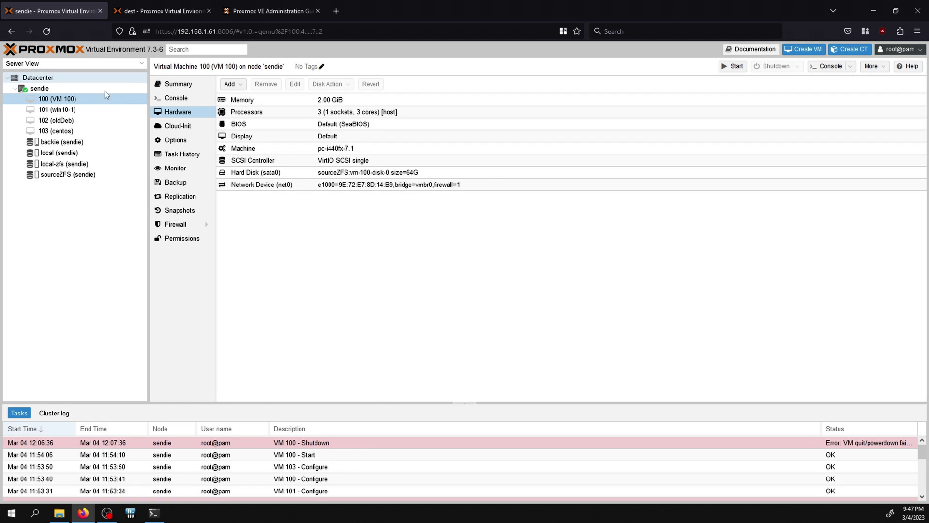
{"action": "left_click", "coordinate": [142, 13]}
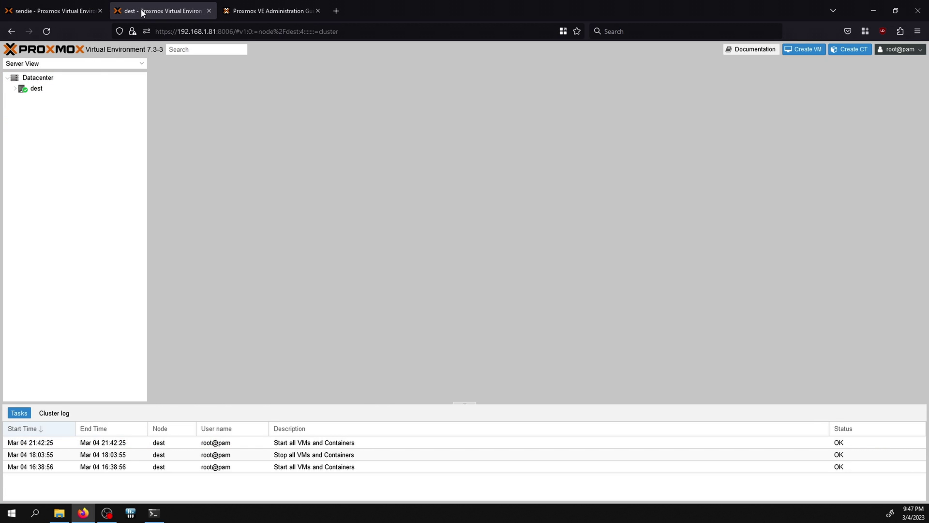
{"action": "left_click", "coordinate": [73, 13]}
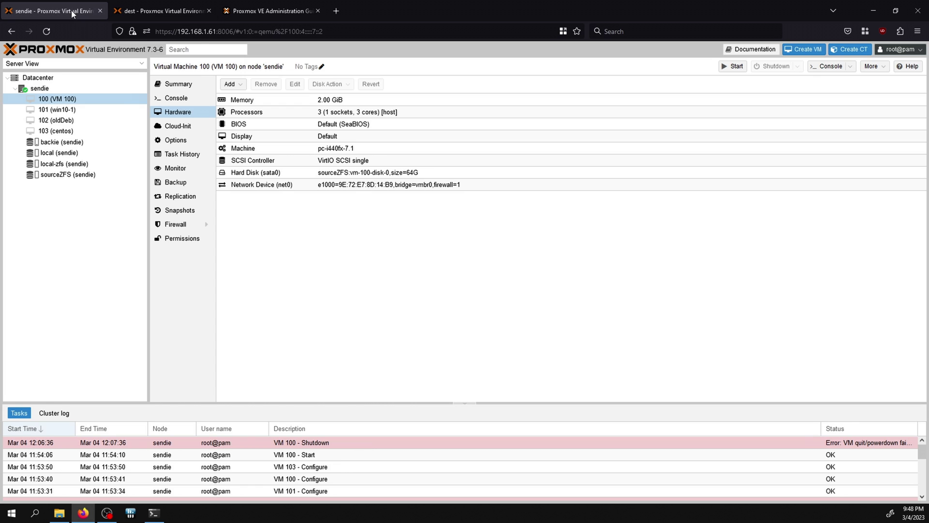
{"action": "left_click", "coordinate": [82, 78]}
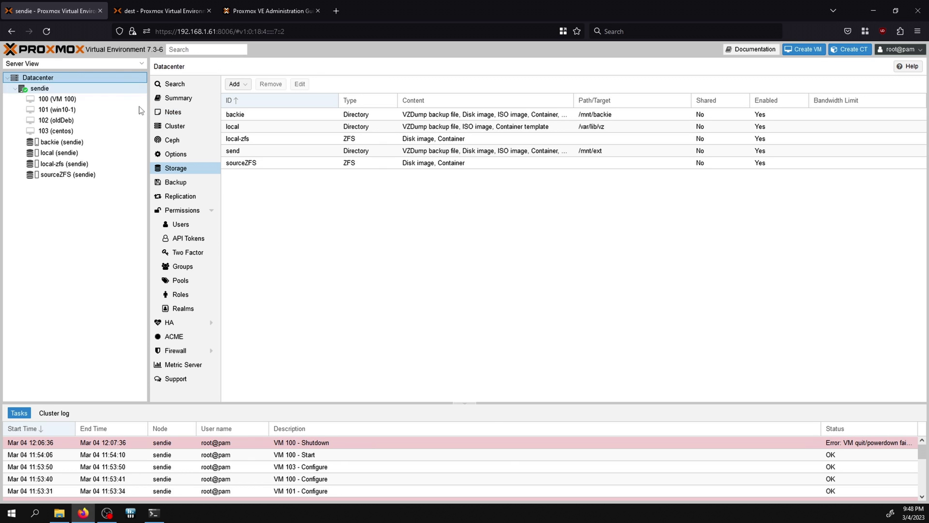
{"action": "left_click", "coordinate": [175, 125]}
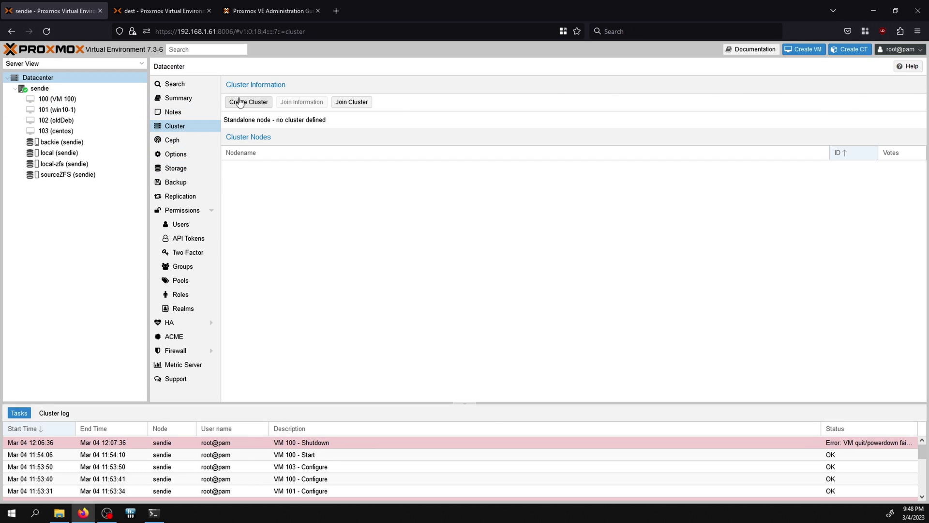
{"action": "left_click", "coordinate": [249, 101]}
{"action": "type", "text": "repclust"}
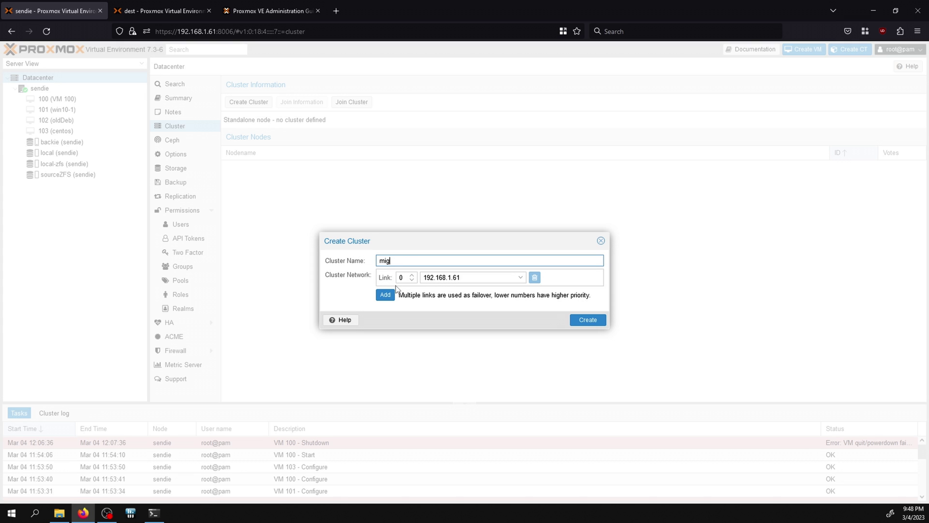
{"action": "left_click", "coordinate": [588, 320]}
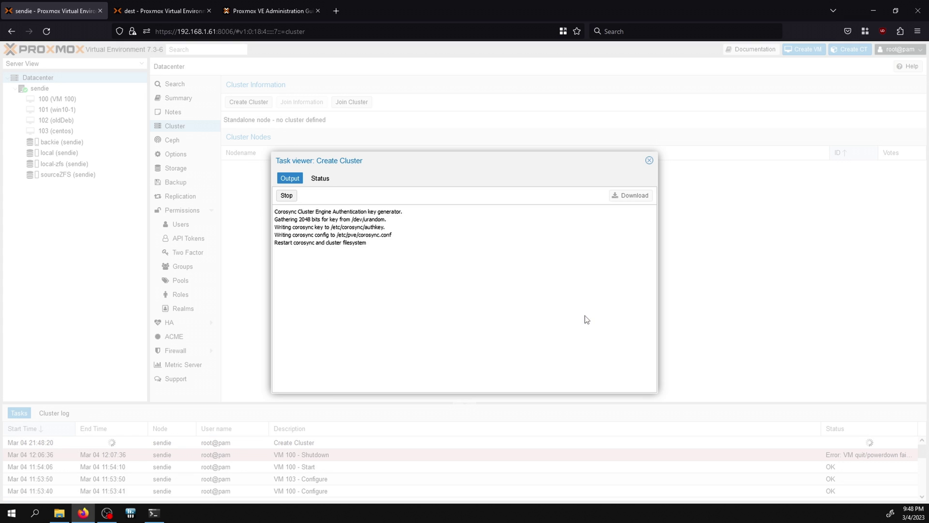
{"action": "left_click", "coordinate": [649, 161]}
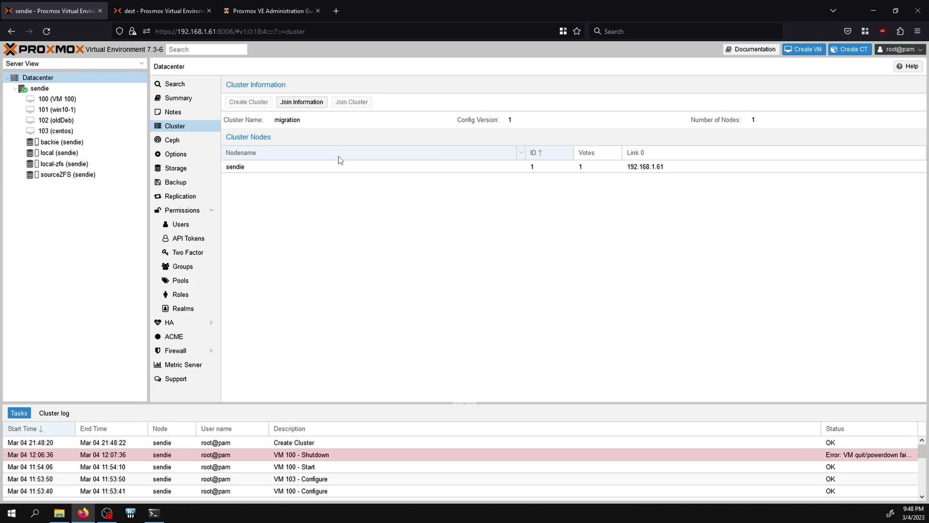
- Copy the migration cluster's join information from sendie
{"action": "left_click", "coordinate": [310, 104]}
{"action": "left_click", "coordinate": [303, 323]}
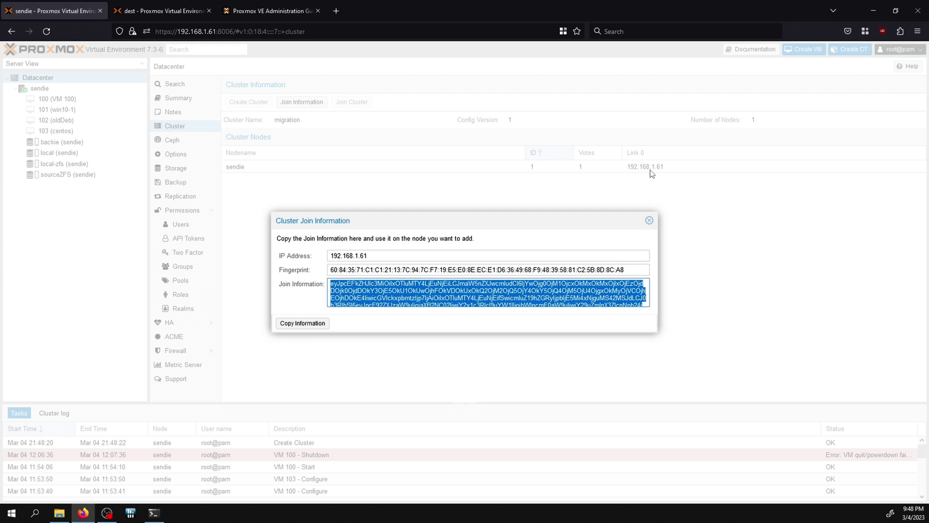
{"action": "left_click", "coordinate": [652, 220]}
- Join dest to the 'migration' cluster using the pasted join information and the peer's root password
{"action": "left_click", "coordinate": [186, 15]}
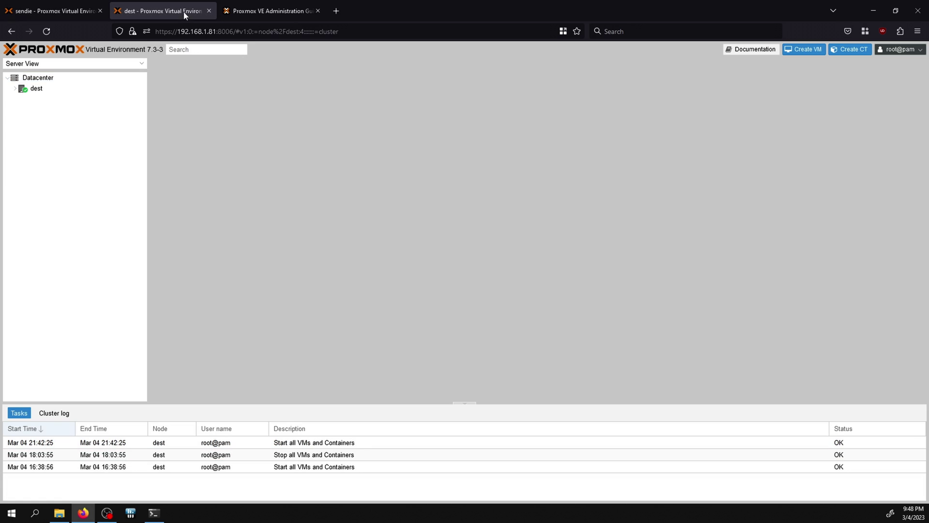
{"action": "left_click", "coordinate": [63, 76]}
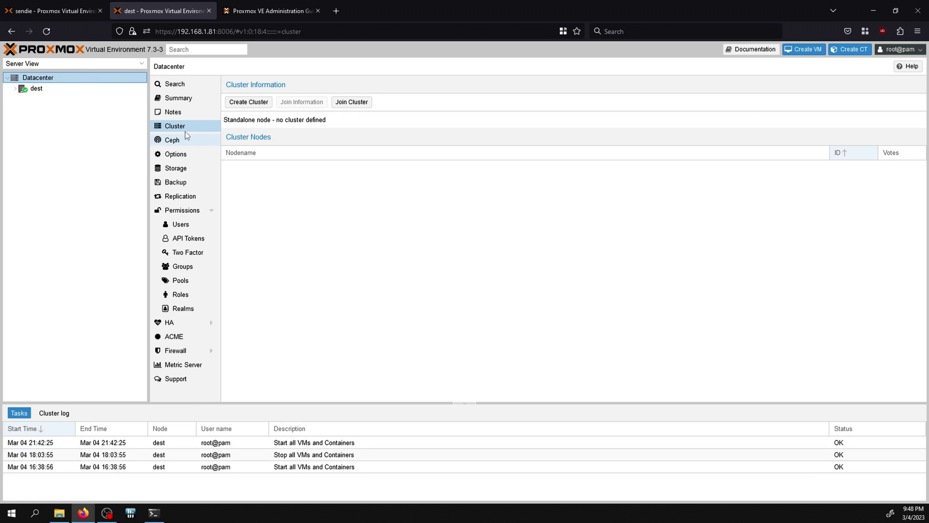
{"action": "left_click", "coordinate": [369, 106]}
{"action": "left_click", "coordinate": [375, 249]}
{"action": "key", "text": "ctrl+v"}
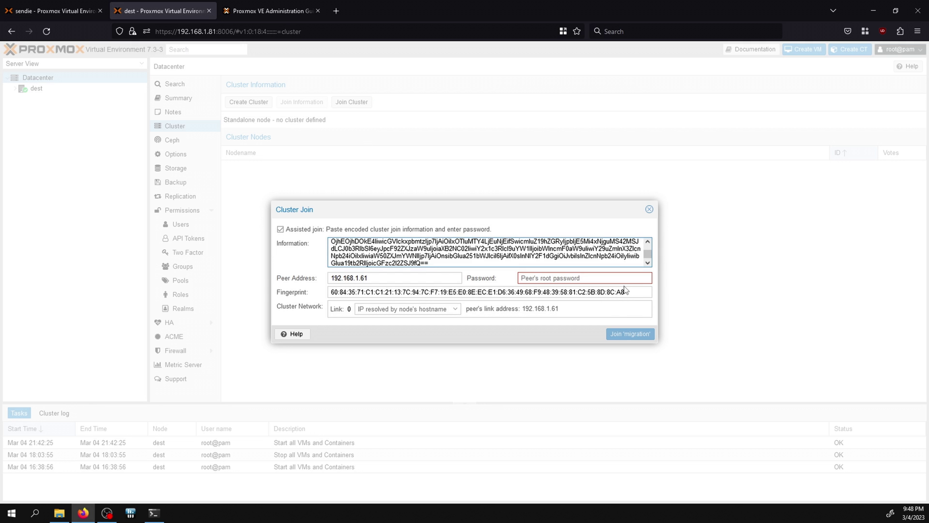
{"action": "left_click", "coordinate": [601, 279]}
{"action": "type", "text": "p"}
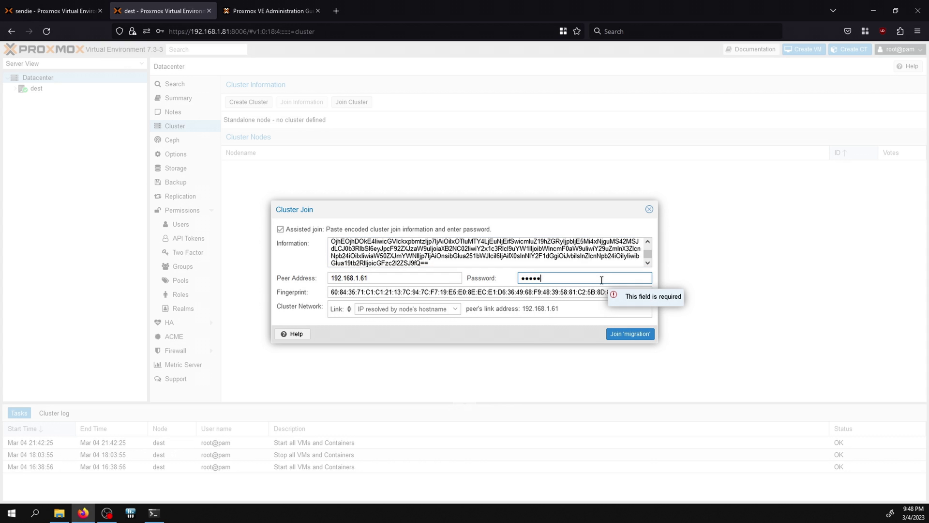
{"action": "left_click", "coordinate": [629, 334]}
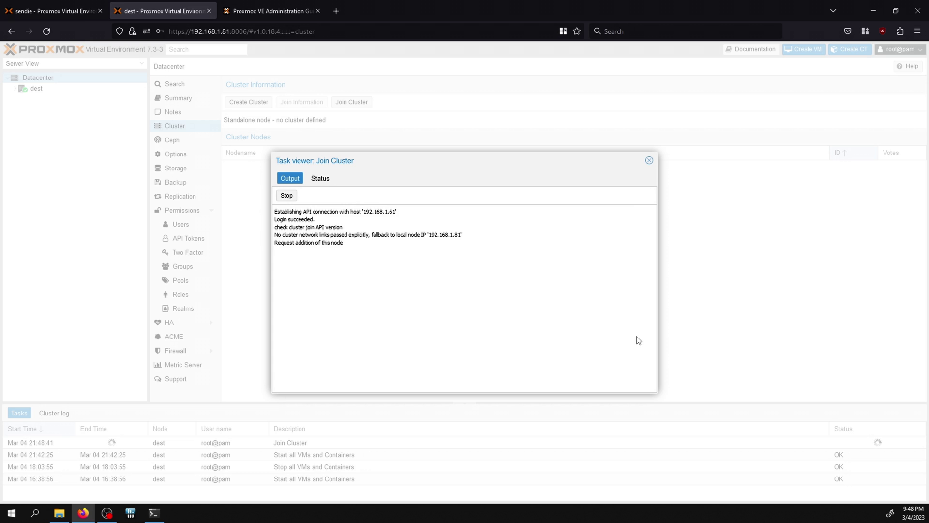
{"action": "left_click", "coordinate": [649, 161]}
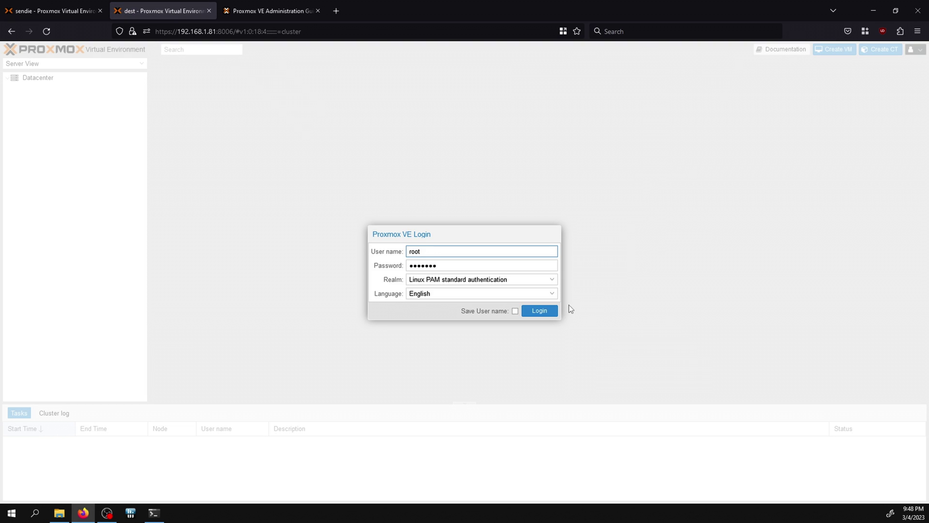
- Log back in as root and check that sendie and dest both appear in the cluster
{"action": "left_click", "coordinate": [541, 312]}
{"action": "left_click", "coordinate": [465, 294]}
{"action": "left_click", "coordinate": [39, 100]}
{"action": "left_click", "coordinate": [39, 89]}
{"action": "left_click", "coordinate": [99, 78]}
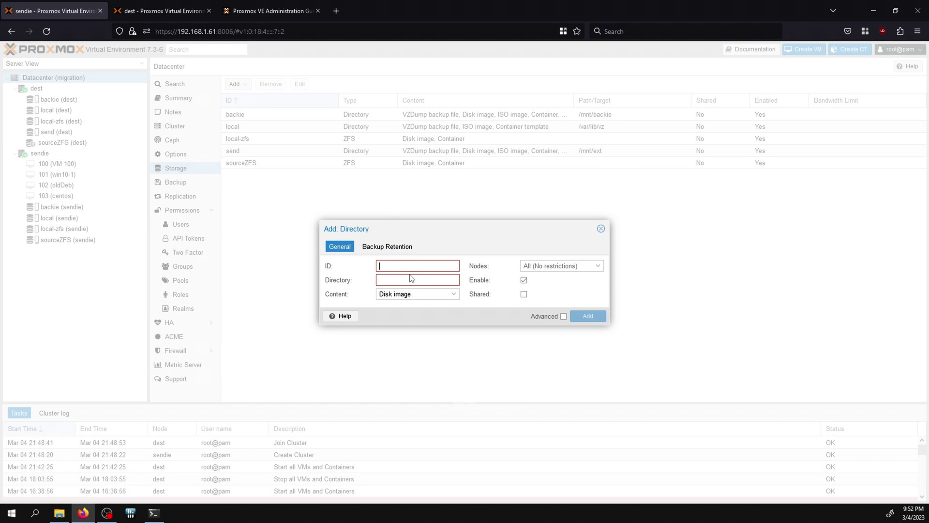
- Give the new directory storage ID 'stor', path /mnt/ext, and allow all content types
{"action": "type", "text": "stor"}
{"action": "key", "text": "Tab"}
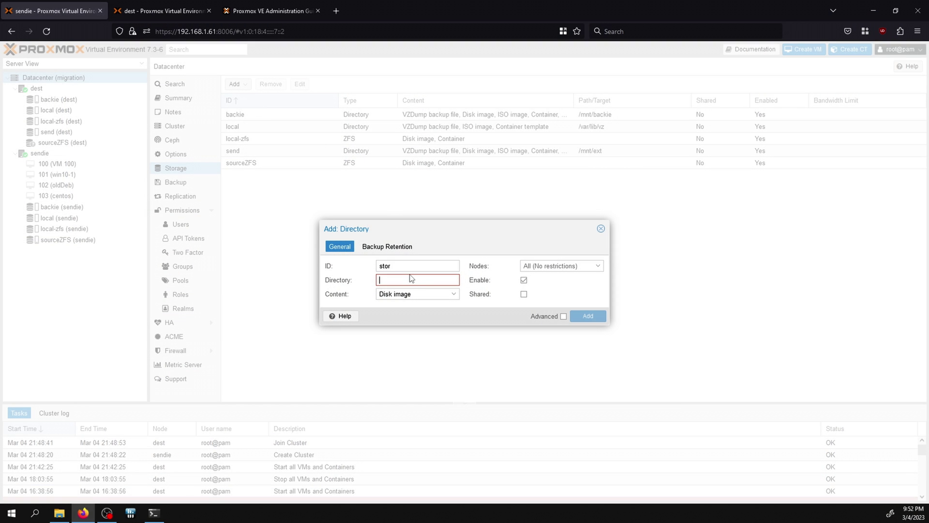
{"action": "type", "text": "/mnt/ext"}
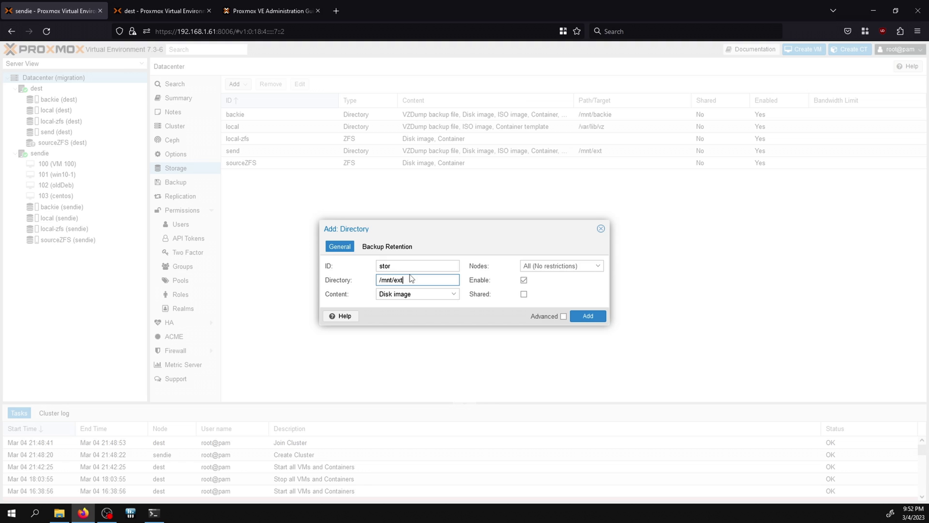
{"action": "left_click", "coordinate": [454, 294]}
{"action": "left_click", "coordinate": [435, 317]}
{"action": "left_click", "coordinate": [435, 329]}
{"action": "left_click", "coordinate": [434, 340]}
{"action": "left_click", "coordinate": [432, 352]}
{"action": "left_click", "coordinate": [429, 364]}
- Restrict the stor storage to node dest, add it, and view it under dest
{"action": "left_click", "coordinate": [578, 265]}
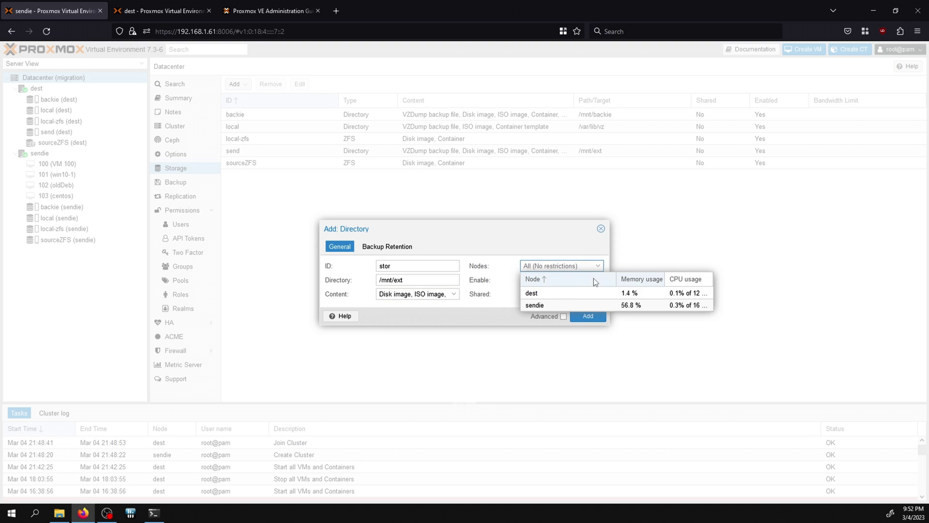
{"action": "left_click", "coordinate": [582, 293]}
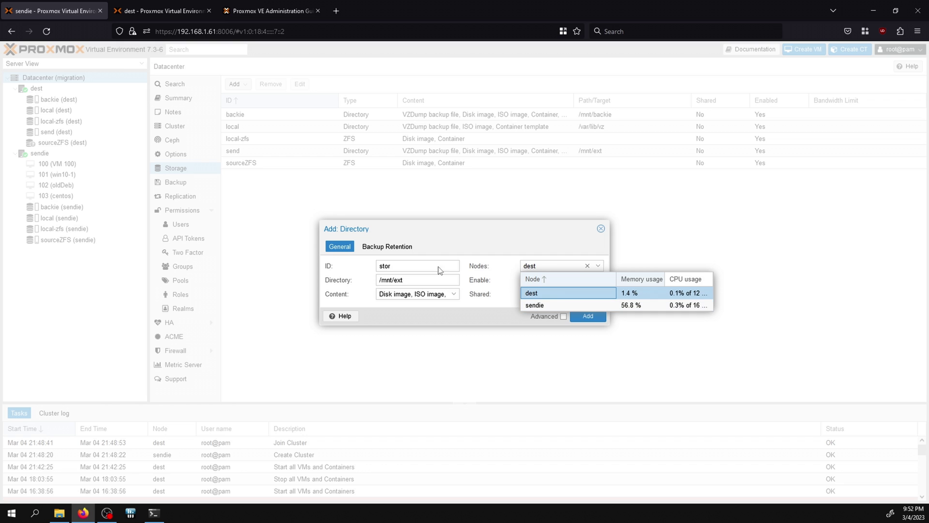
{"action": "left_click", "coordinate": [422, 278]}
{"action": "left_click_drag", "start_coordinate": [422, 278], "coordinate": [386, 280]}
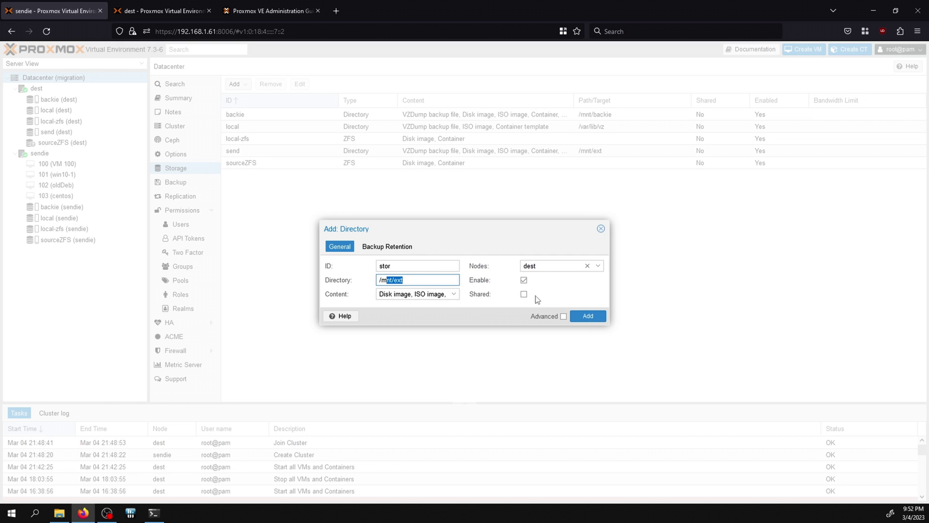
{"action": "left_click", "coordinate": [588, 316]}
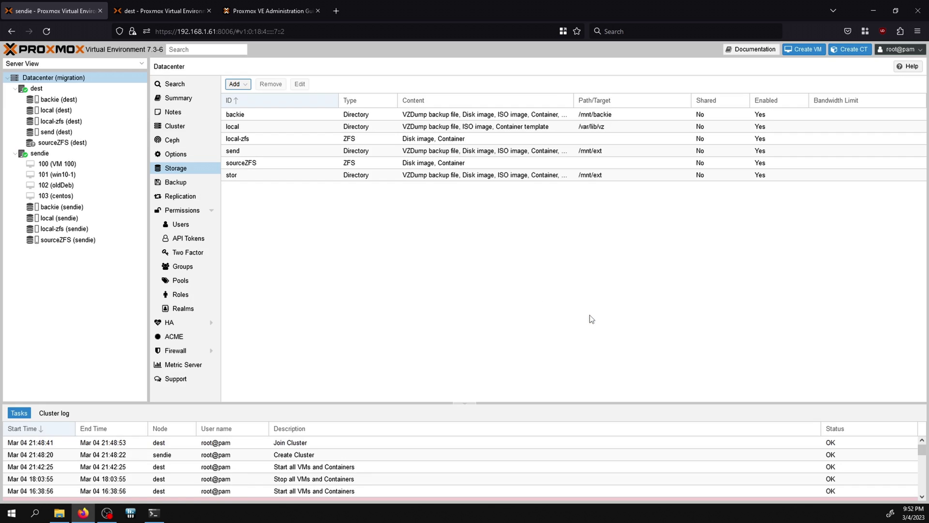
{"action": "left_click", "coordinate": [68, 155]}
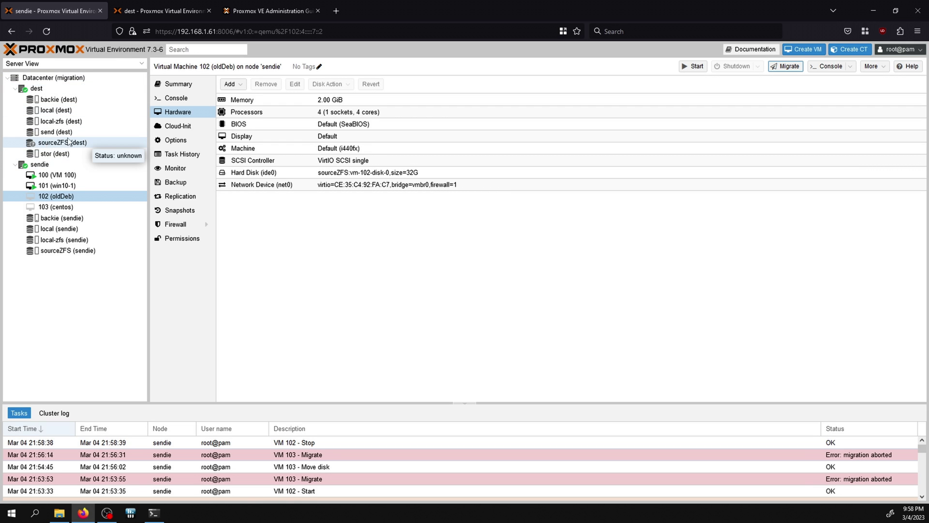
- Attempt to migrate VM 102 to dest, which aborts with an error
{"action": "left_click", "coordinate": [780, 65]}
{"action": "left_click", "coordinate": [584, 314]}
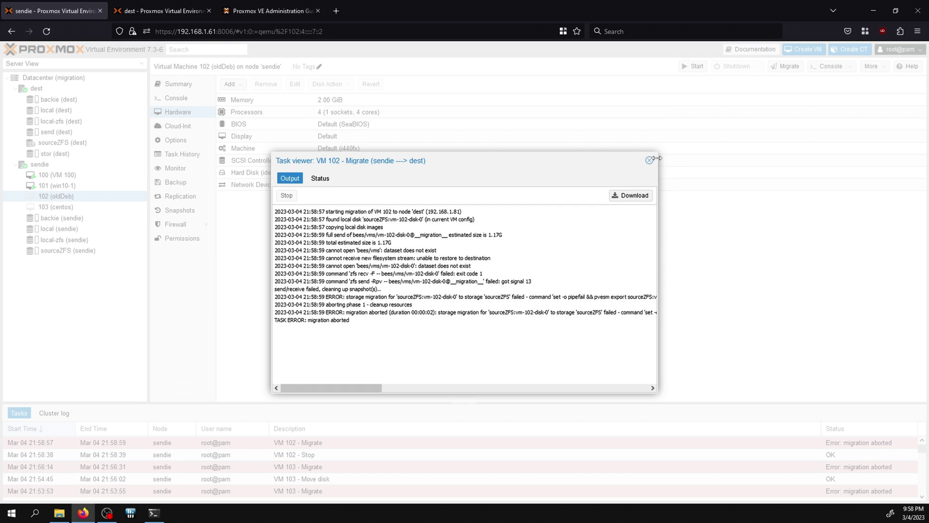
{"action": "left_click", "coordinate": [650, 160]}
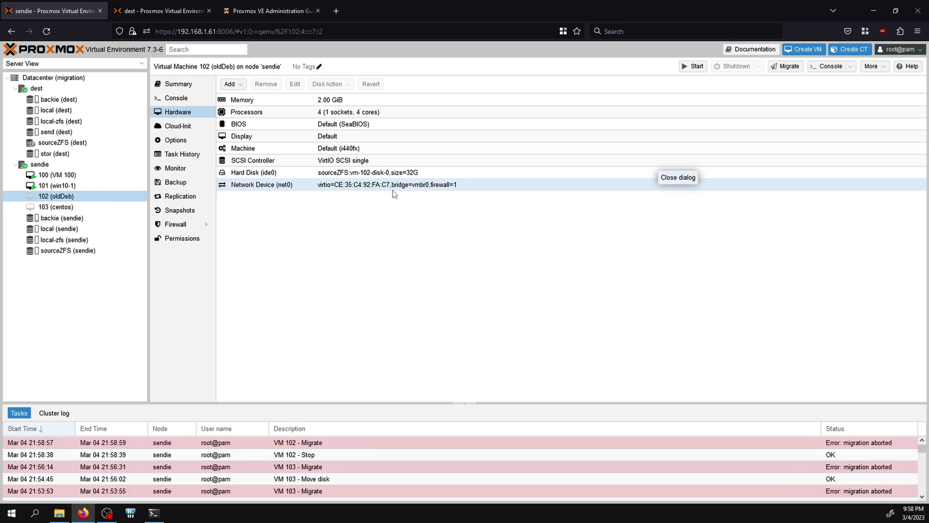
- Start an offline migration of VM 103 (centos) to dest
{"action": "left_click", "coordinate": [98, 206]}
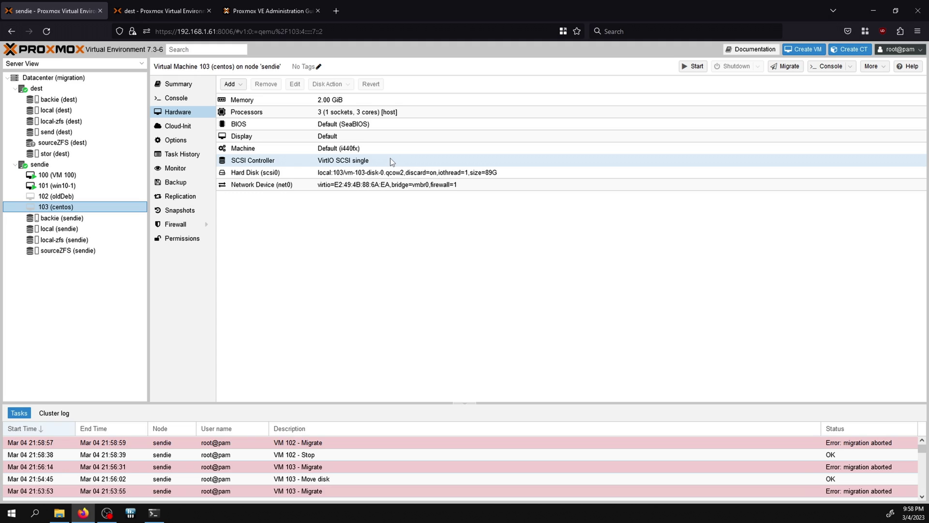
{"action": "left_click", "coordinate": [784, 71]}
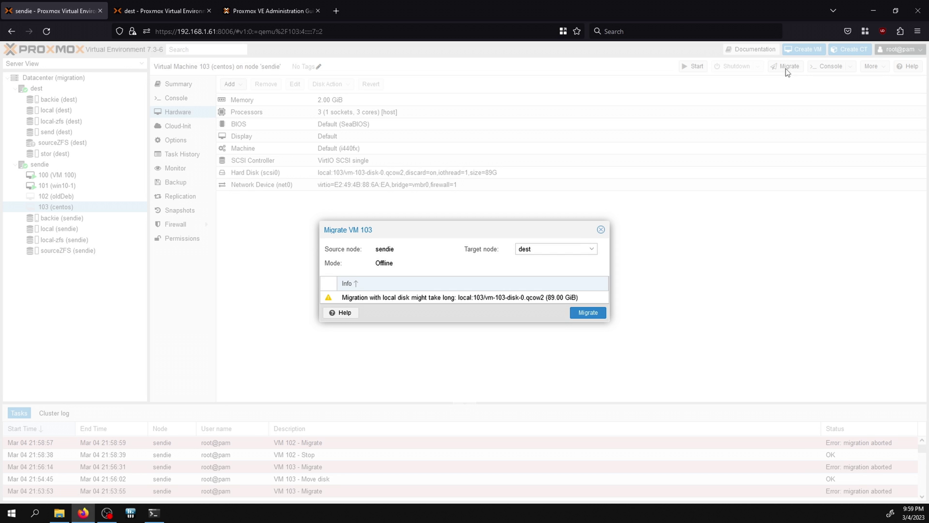
{"action": "left_click", "coordinate": [582, 314]}
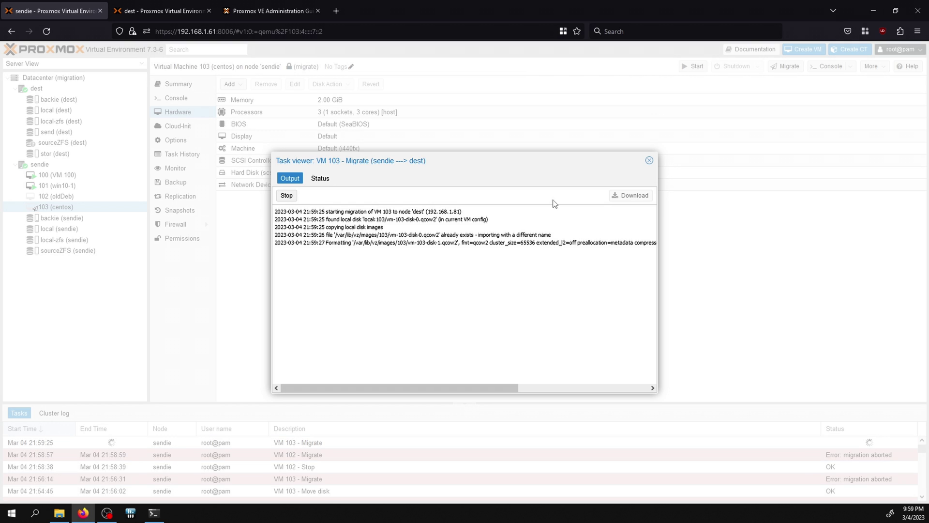
{"action": "left_click", "coordinate": [649, 160]}
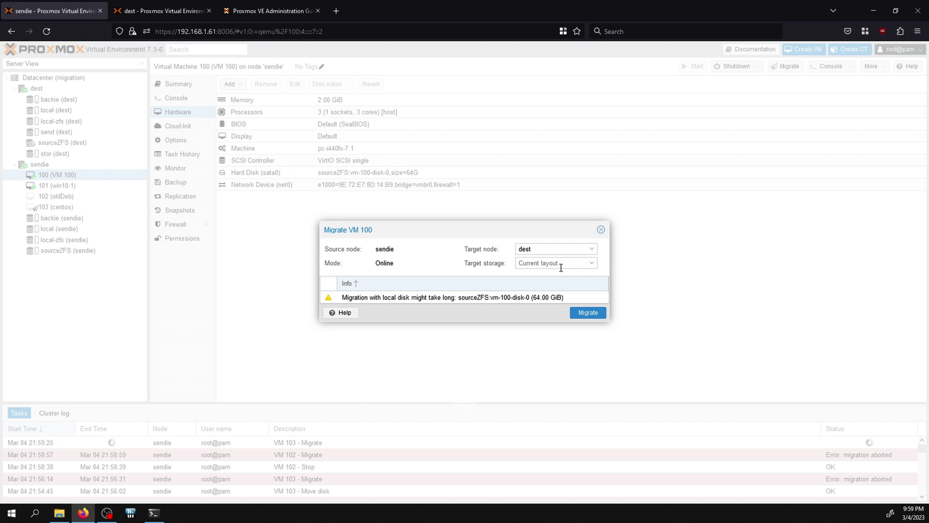
- Set VM 100's target storage to send and start its online migration to dest
{"action": "left_click", "coordinate": [591, 265]}
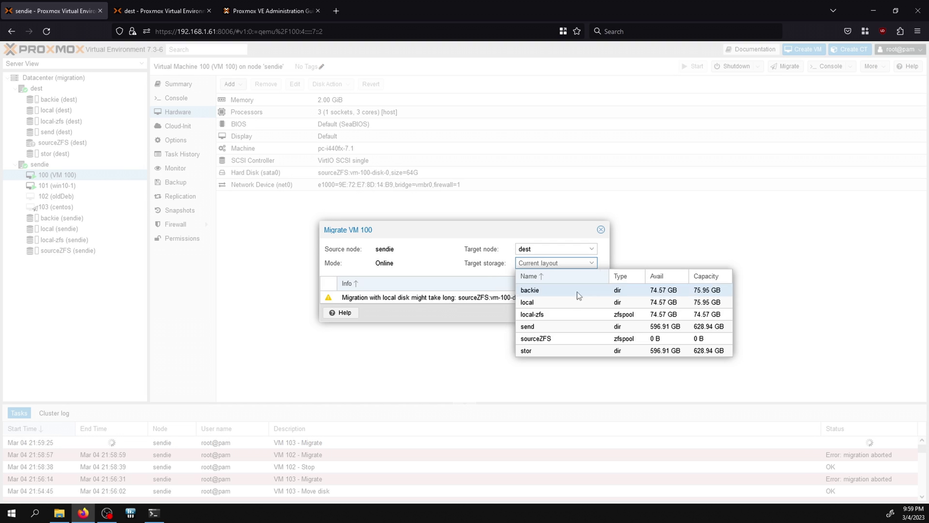
{"action": "left_click", "coordinate": [545, 326]}
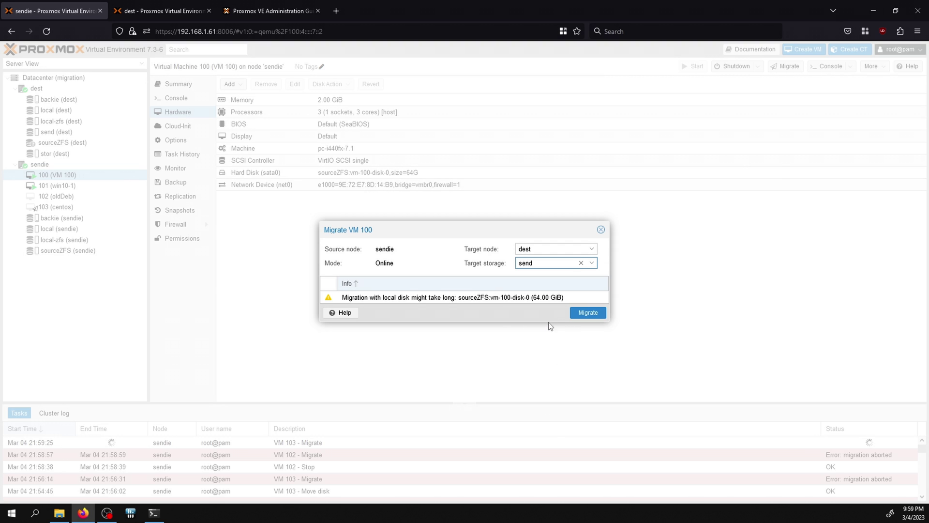
{"action": "left_click", "coordinate": [582, 314]}
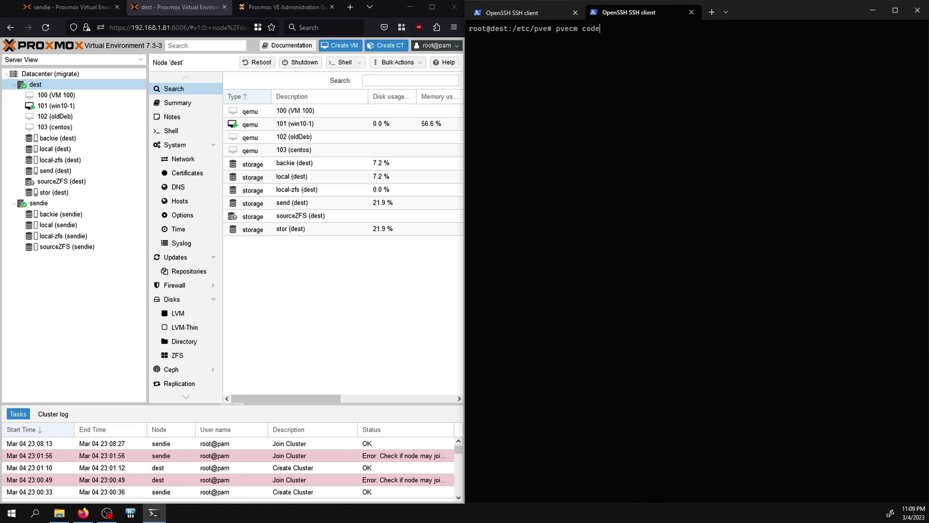
- List cluster members with pvecm nodes, then try removing sendie with pvecm delnode sendie
{"action": "key", "text": "Return"}
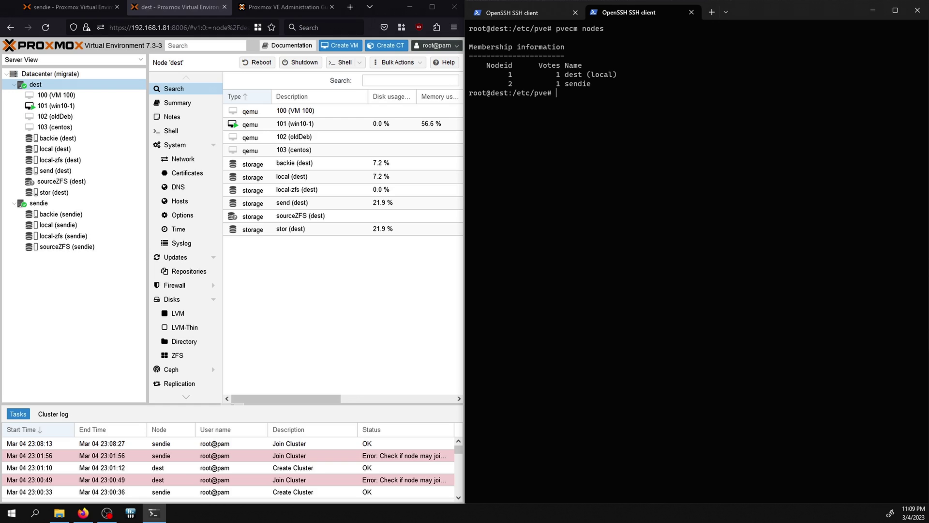
{"action": "key", "text": "Up"}
{"action": "key", "text": "BackSpace"}
{"action": "key", "text": "BackSpace"}
{"action": "key", "text": "BackSpace"}
{"action": "key", "text": "BackSpace"}
{"action": "key", "text": "BackSpace"}
{"action": "type", "text": "delnode sendie"}
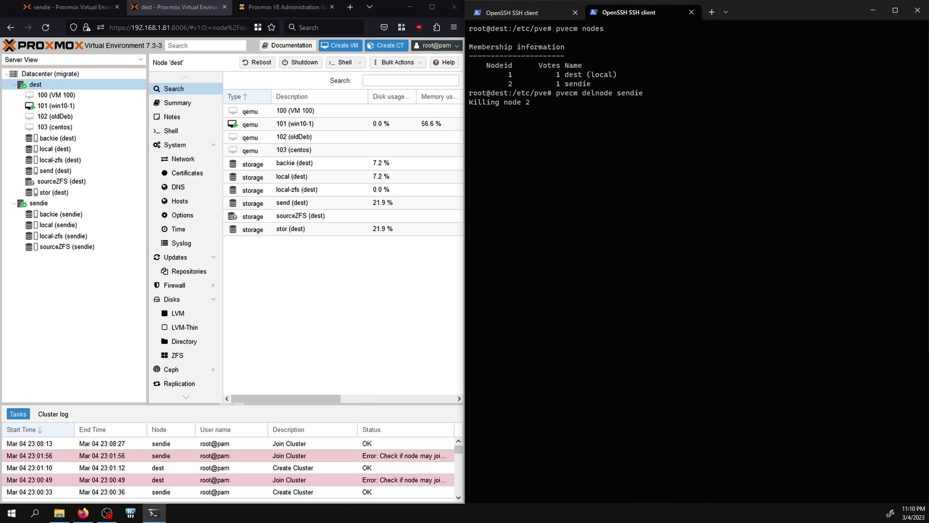
{"action": "key", "text": "Return"}
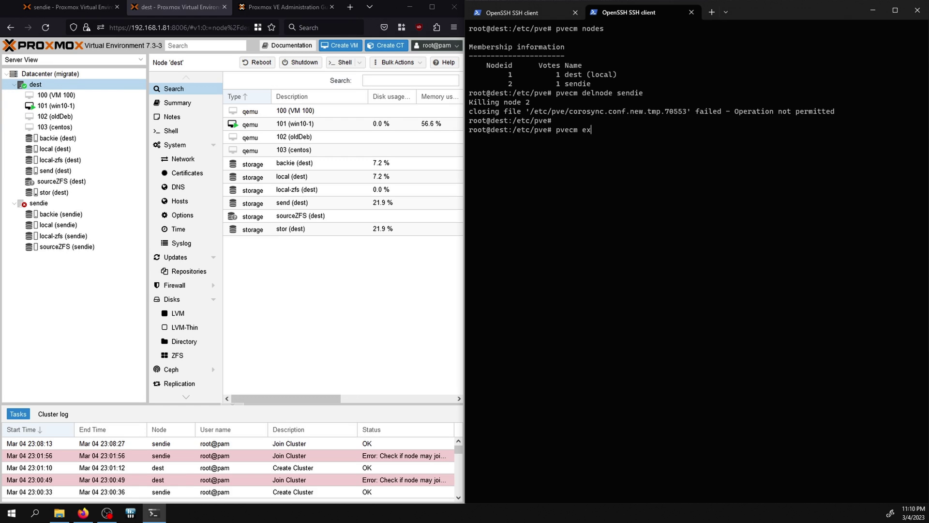
- Set expected votes to 1 with pvecm expected 1, then retry and cancel the sendie removal
{"action": "key", "text": "Return"}
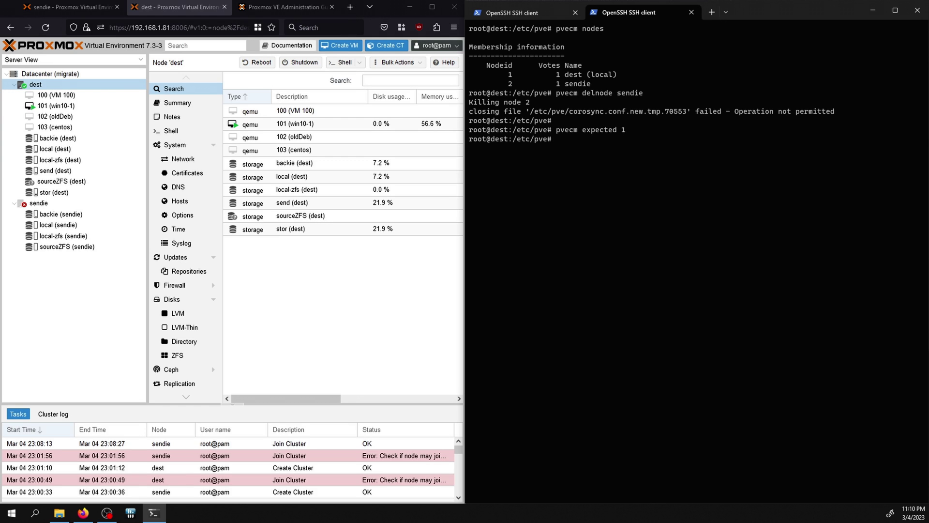
{"action": "key", "text": "Up"}
{"action": "key", "text": "Up"}
{"action": "key", "text": "Return"}
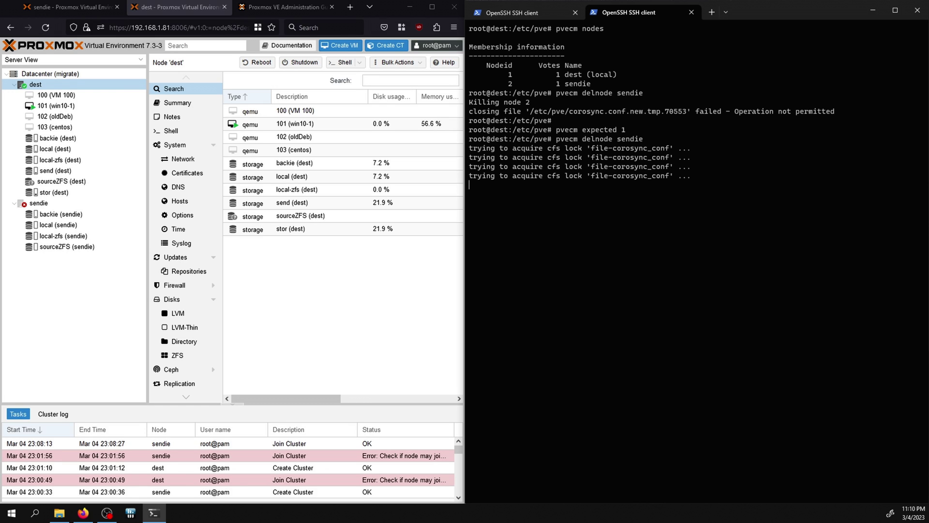
{"action": "key", "text": "ctrl+c"}
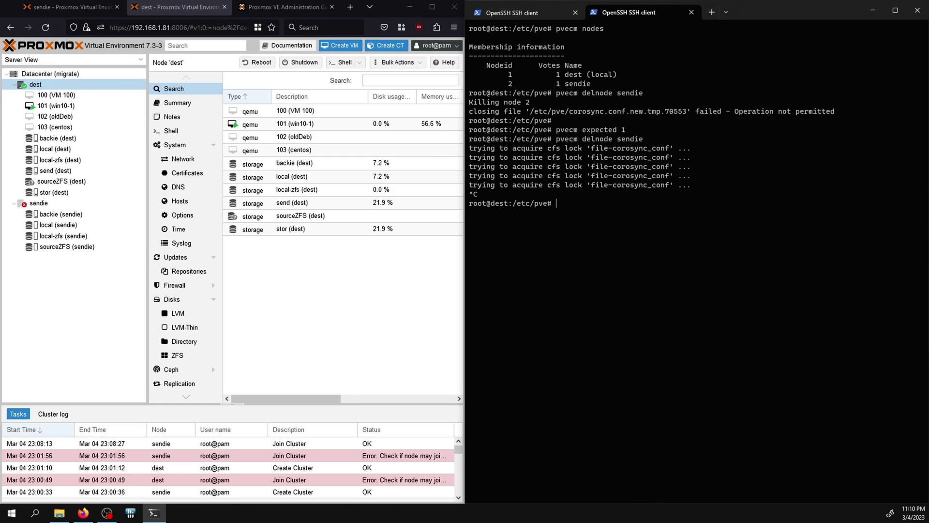
- Change to /etc/pve and list its configuration files
{"action": "type", "text": "ls"}
{"action": "key", "text": "Return"}
{"action": "type", "text": "ls"}
{"action": "key", "text": "Return"}
{"action": "type", "text": "cd"}
{"action": "key", "text": "Return"}
{"action": "key", "text": "ctrl+c"}
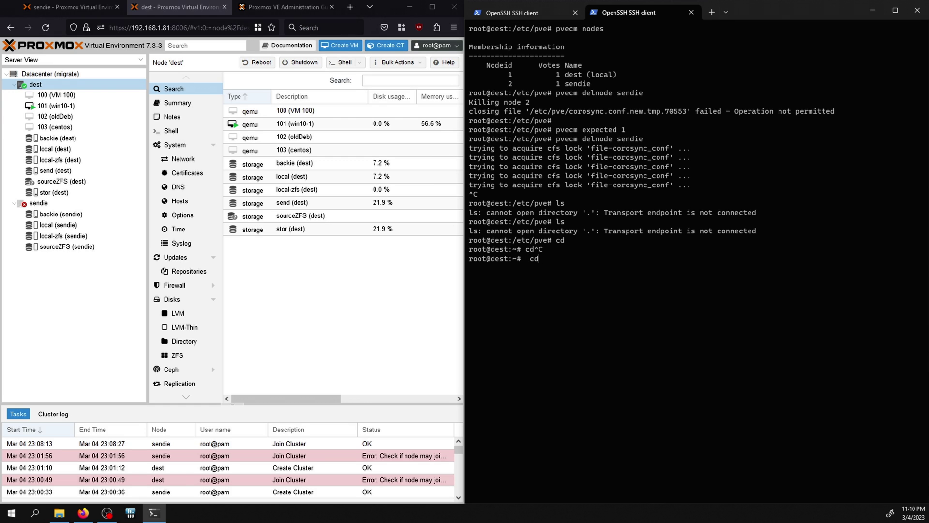
{"action": "type", "text": "cd /etc/pve"}
{"action": "key", "text": "Return"}
{"action": "type", "text": "ls"}
{"action": "key", "text": "Return"}
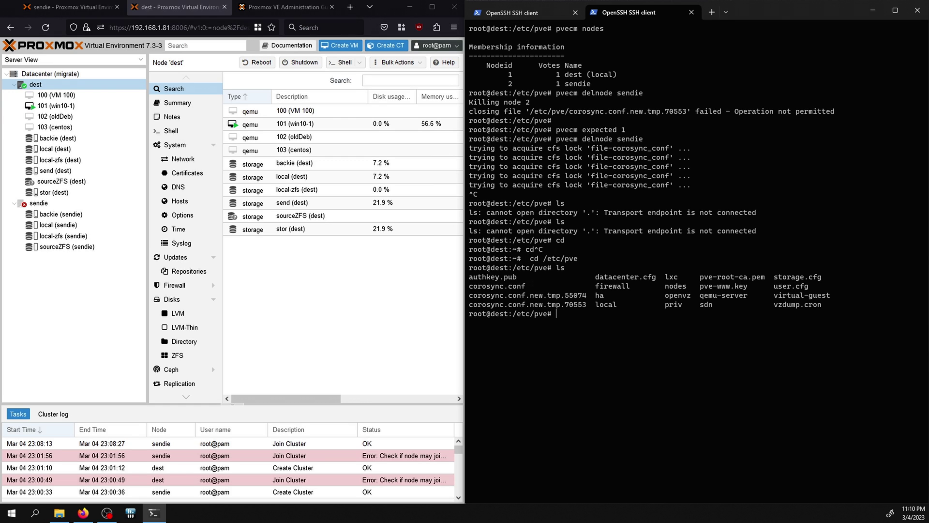